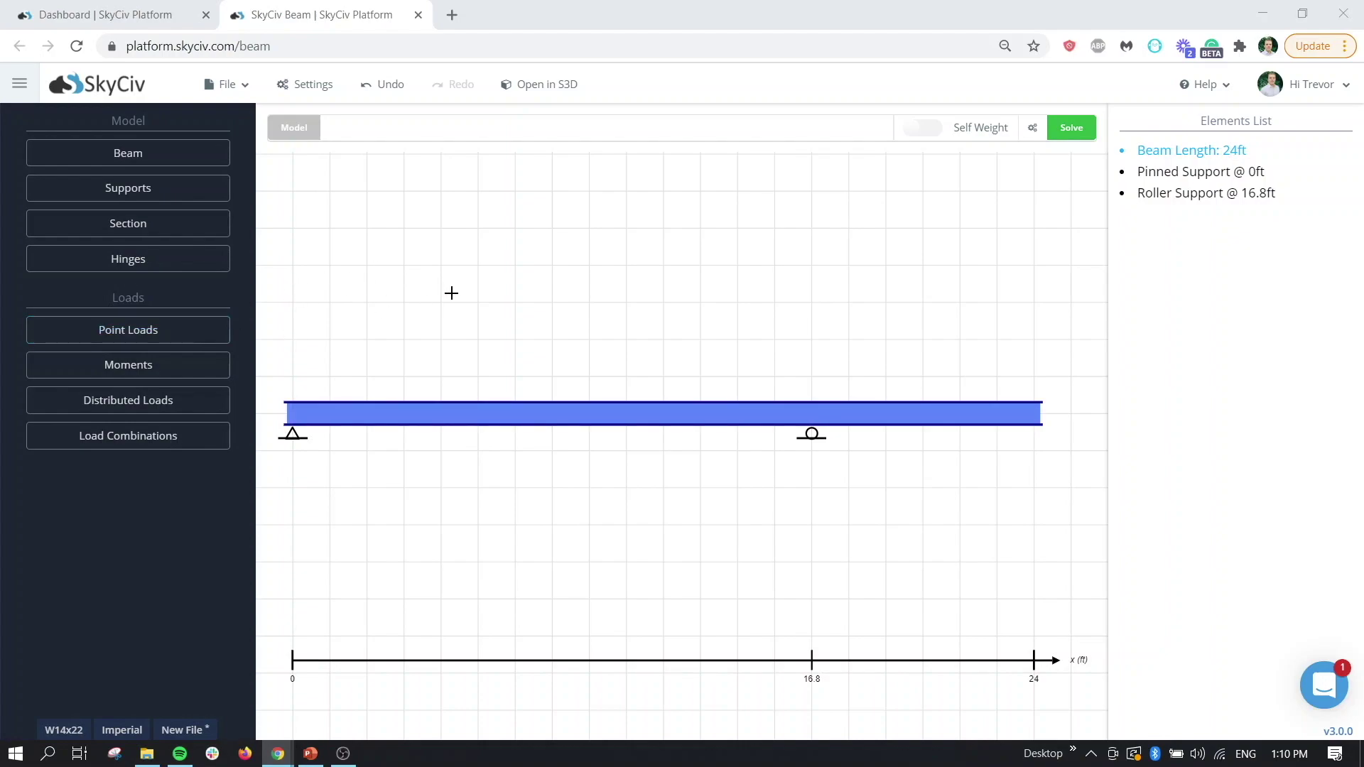
# Add a 3 kip downward point load at 5 ft under the Live Load case.
pyautogui.click(142, 331)
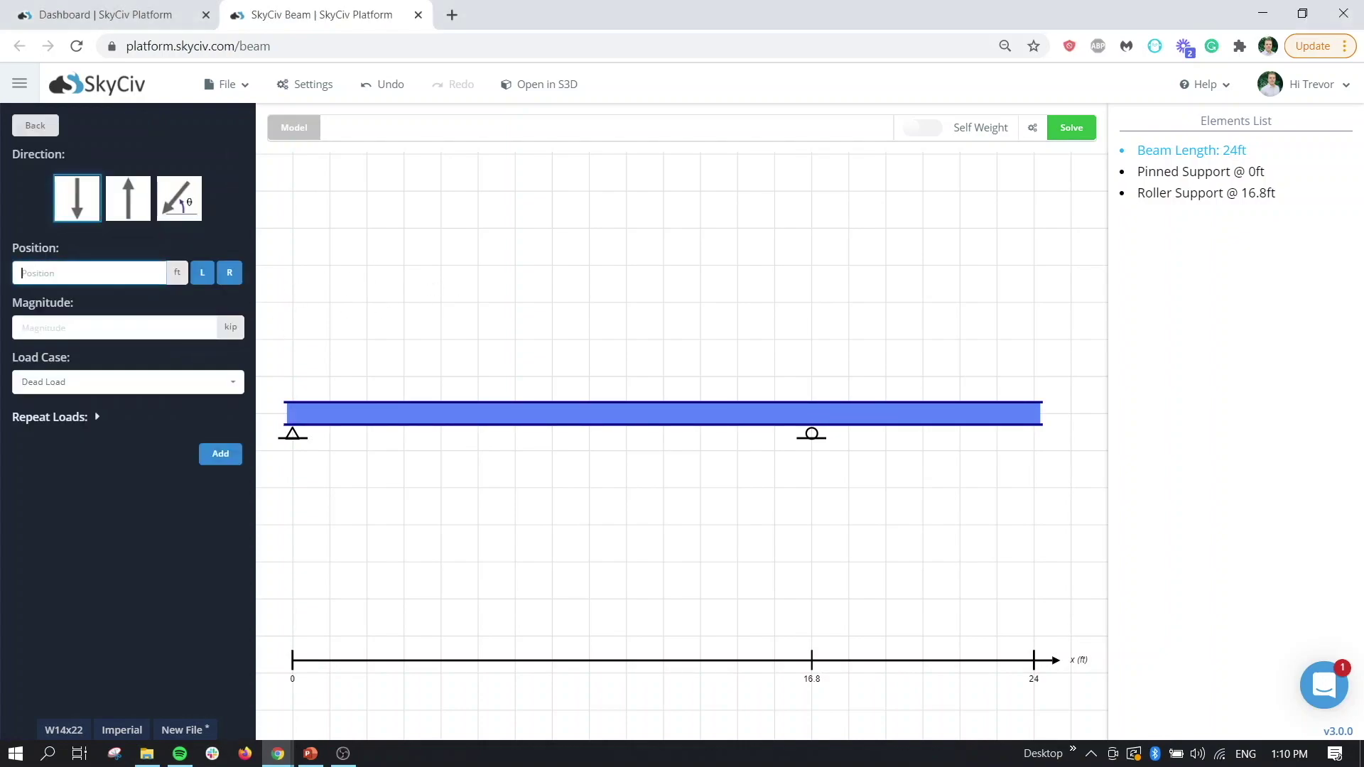
pyautogui.click(152, 387)
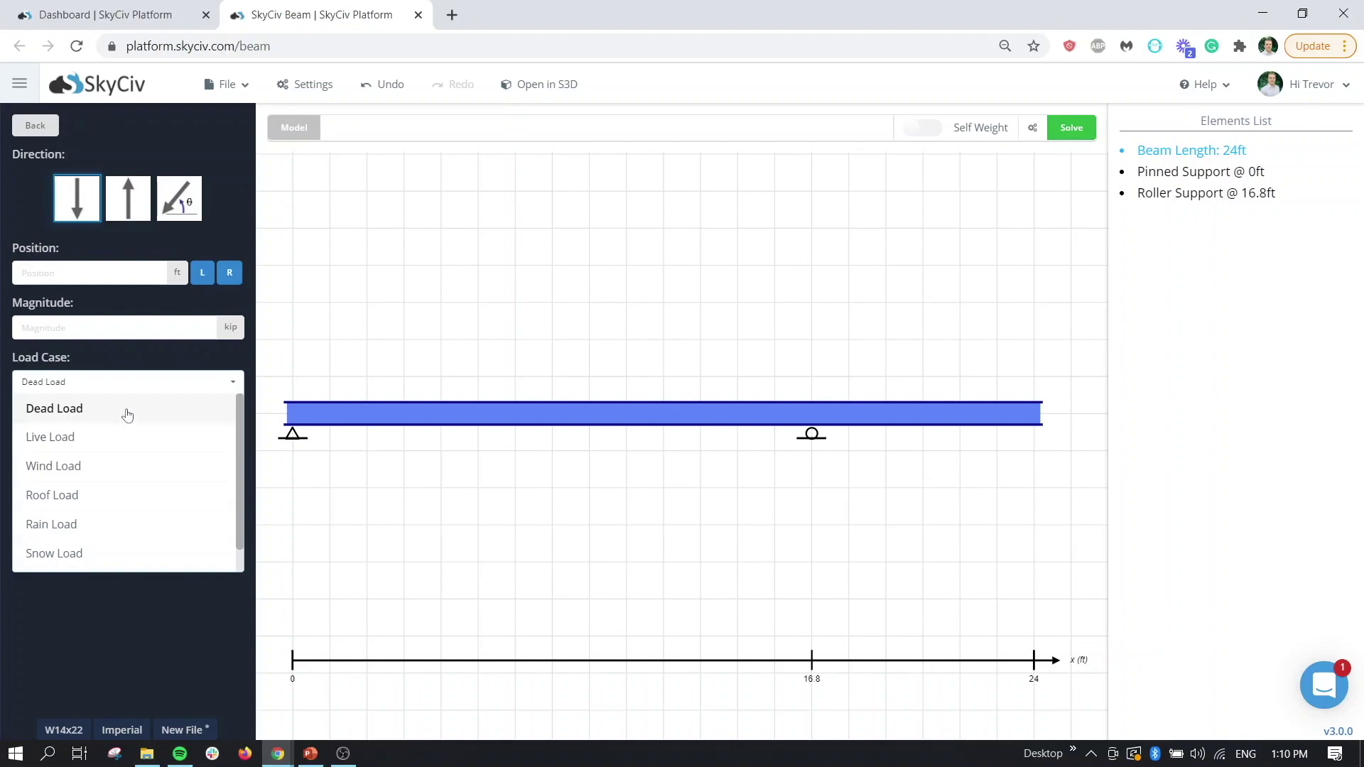
pyautogui.scroll(-1, 122, 478)
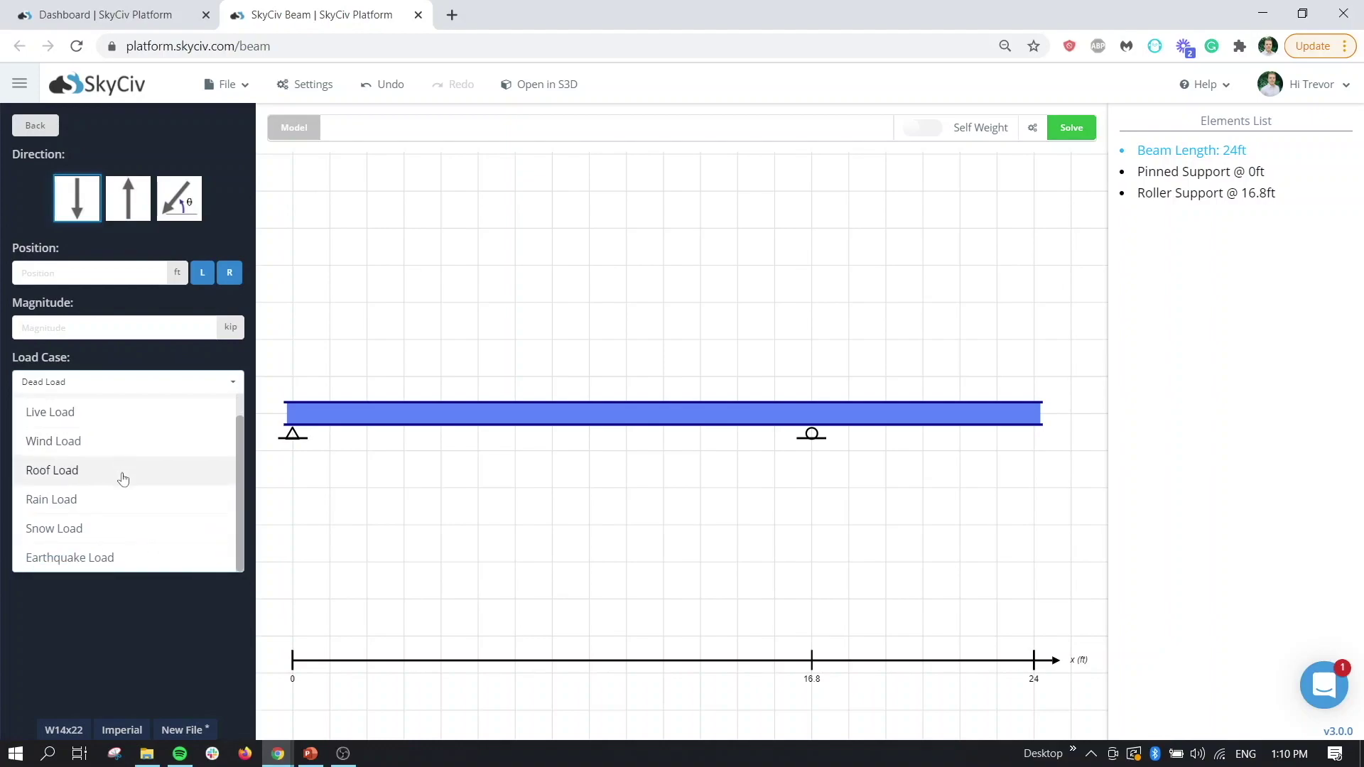
pyautogui.scroll(1, 123, 478)
pyautogui.click(139, 391)
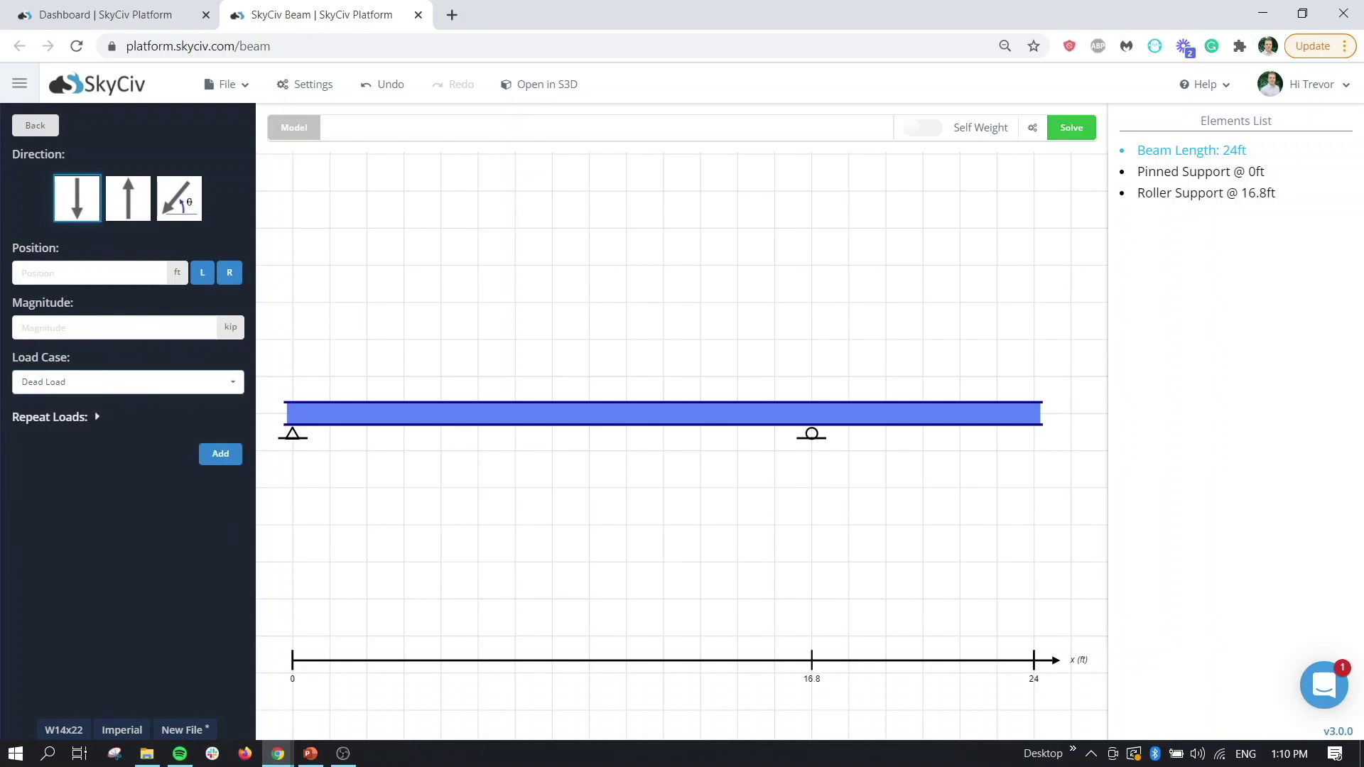
pyautogui.click(84, 274)
pyautogui.click(45, 306)
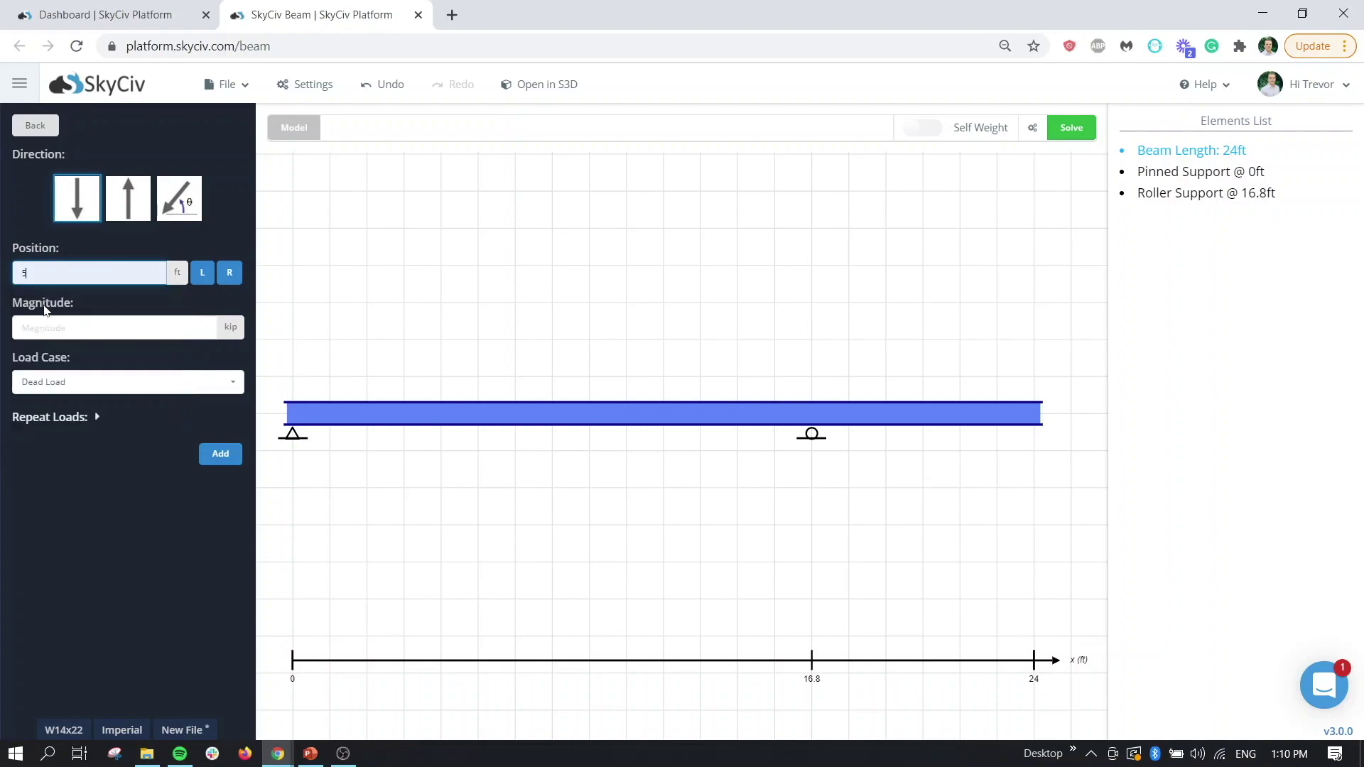
pyautogui.click(42, 327)
pyautogui.write('5')
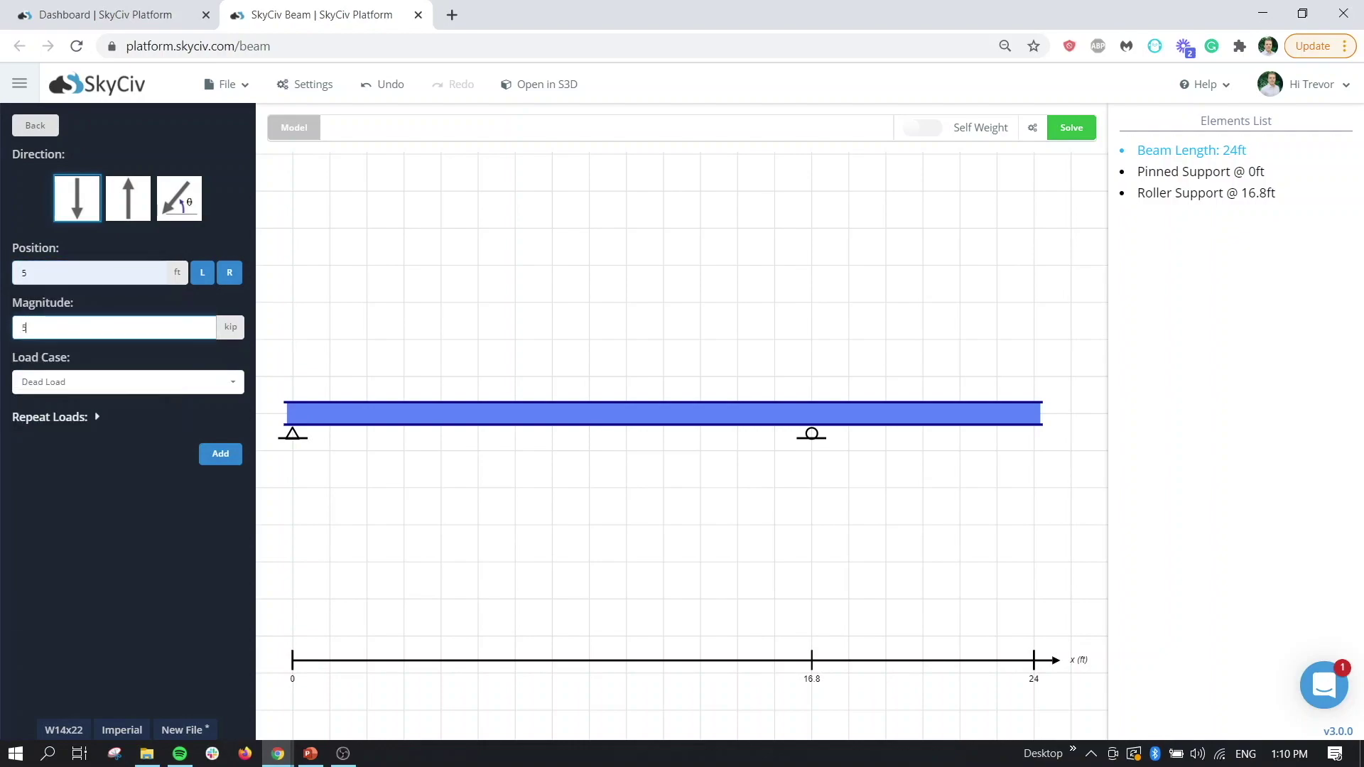
pyautogui.click(101, 384)
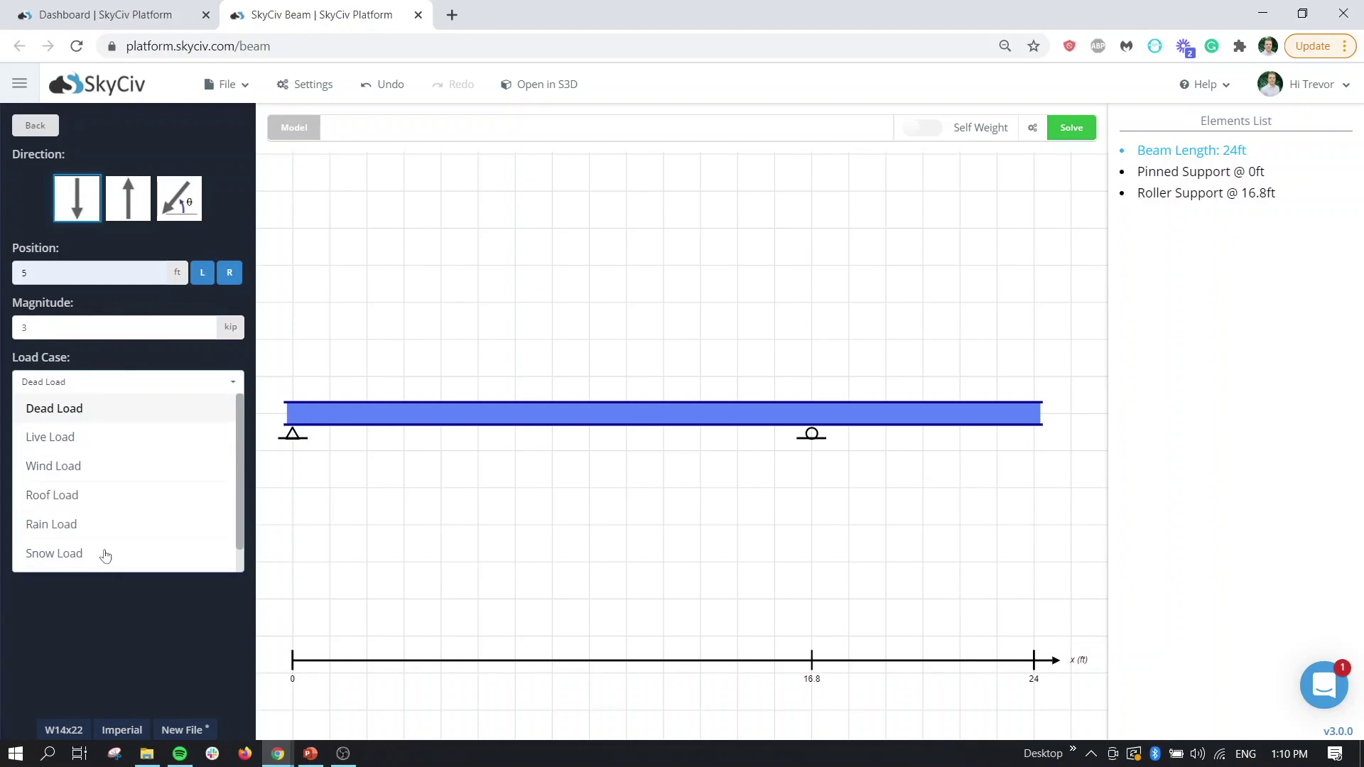
pyautogui.click(99, 441)
pyautogui.click(221, 456)
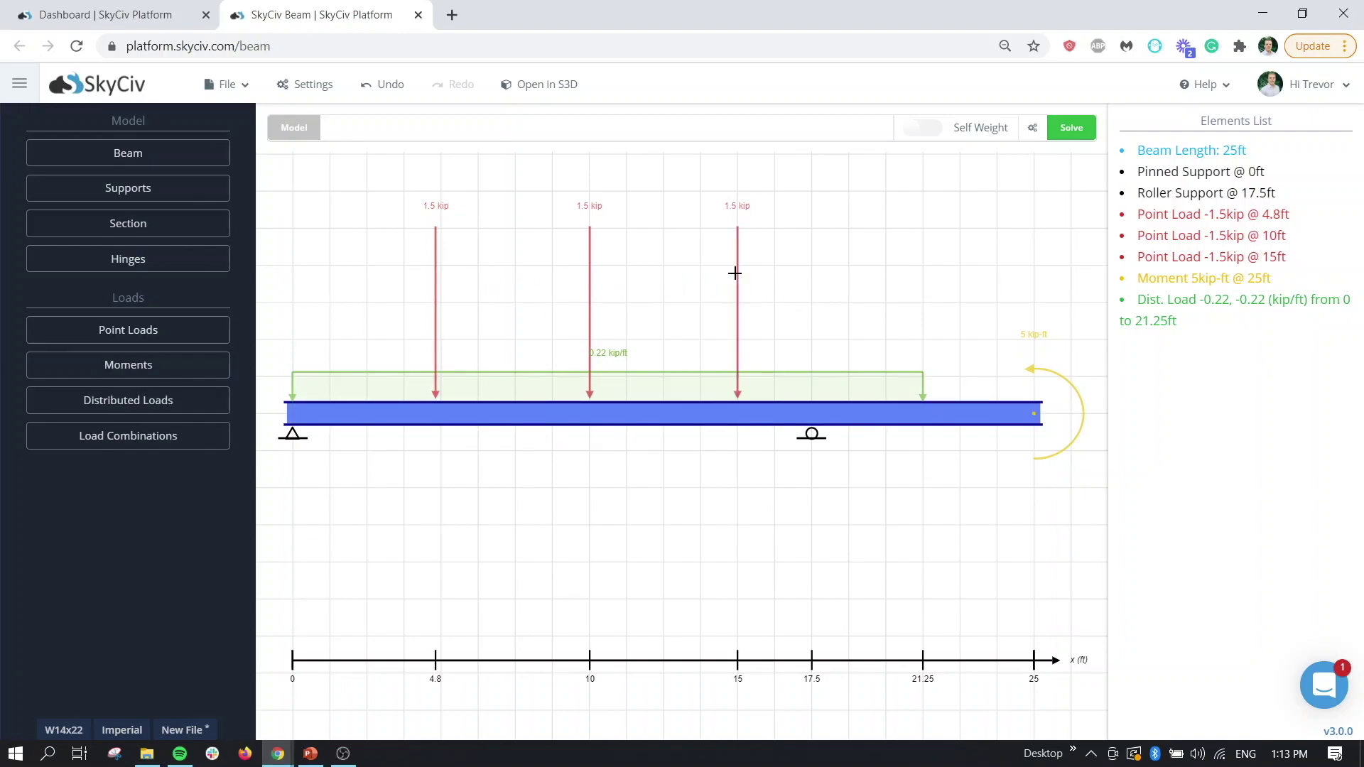
# Inspect the distributed load and the 5 kip-ft end moment, then switch Self Weight on.
pyautogui.click(675, 374)
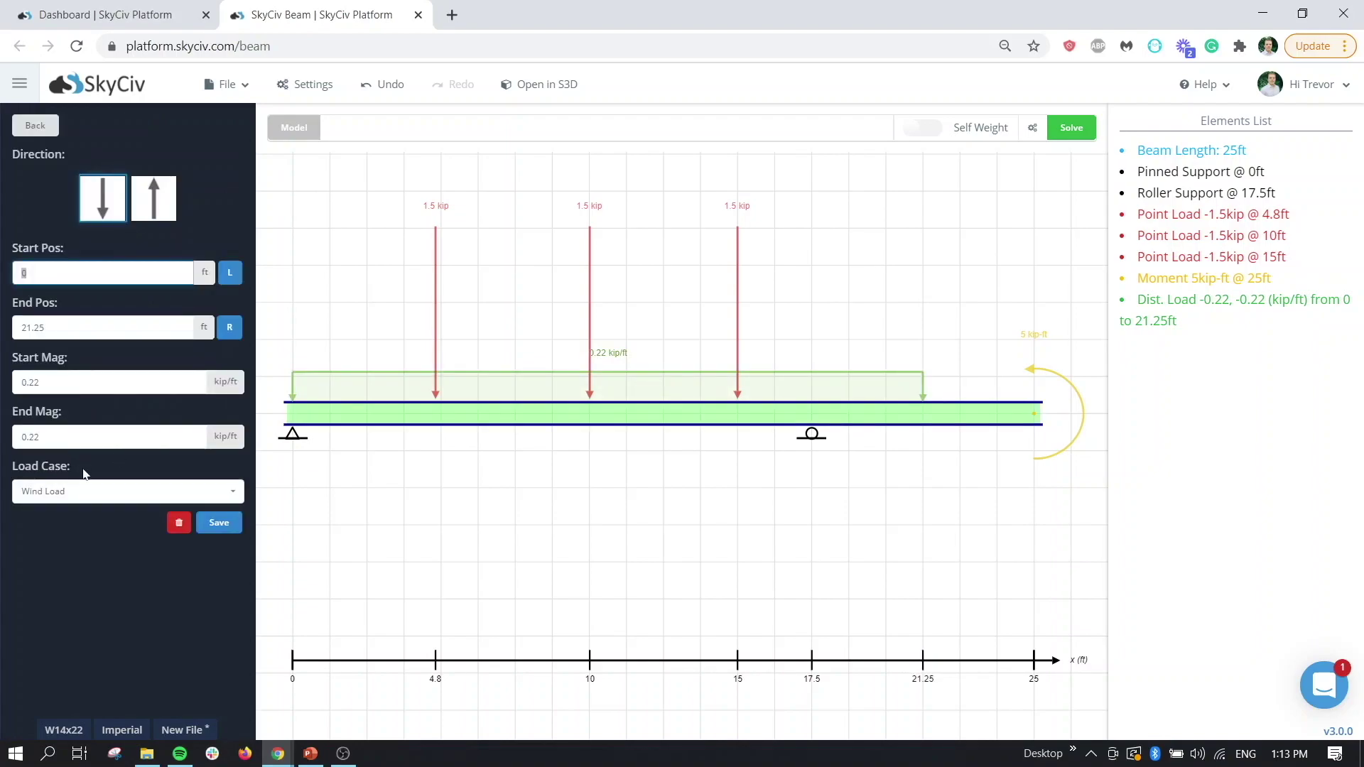
pyautogui.click(1044, 368)
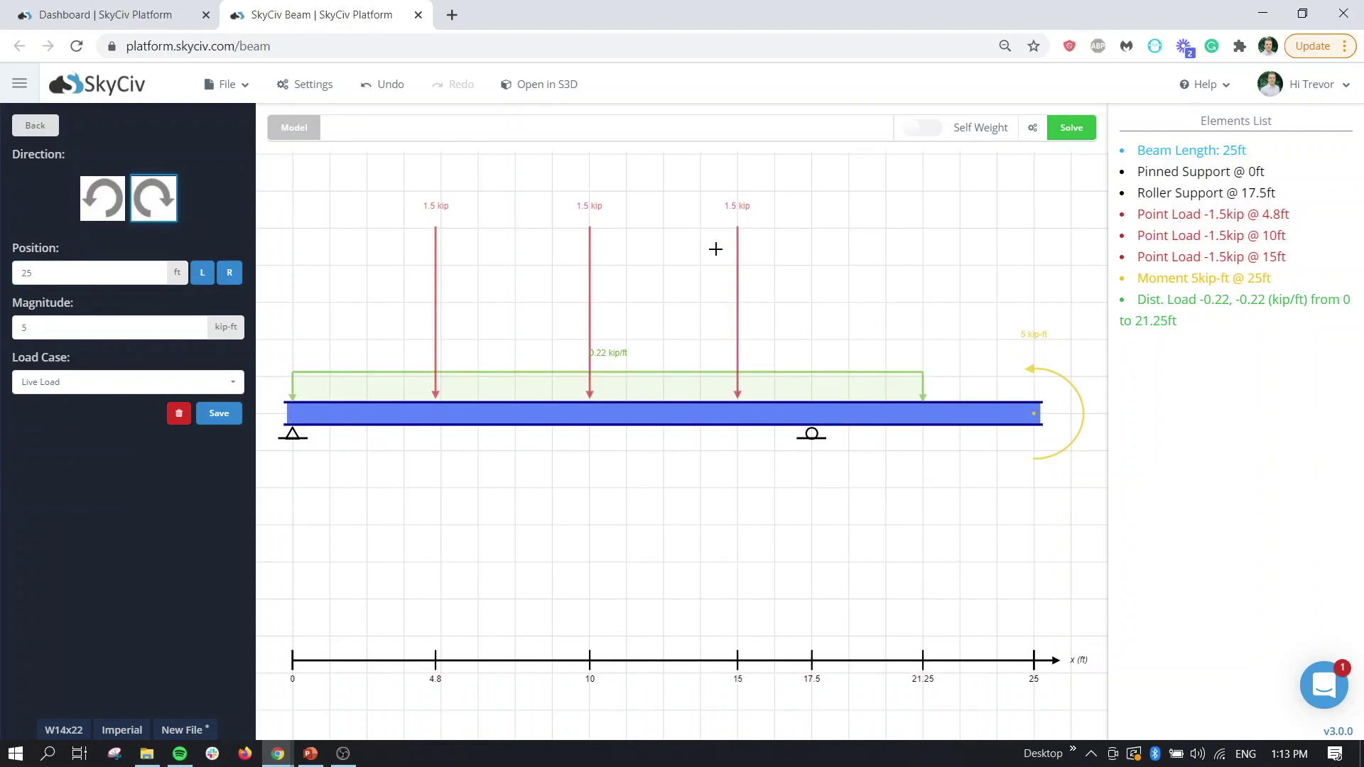
pyautogui.click(922, 128)
pyautogui.click(32, 122)
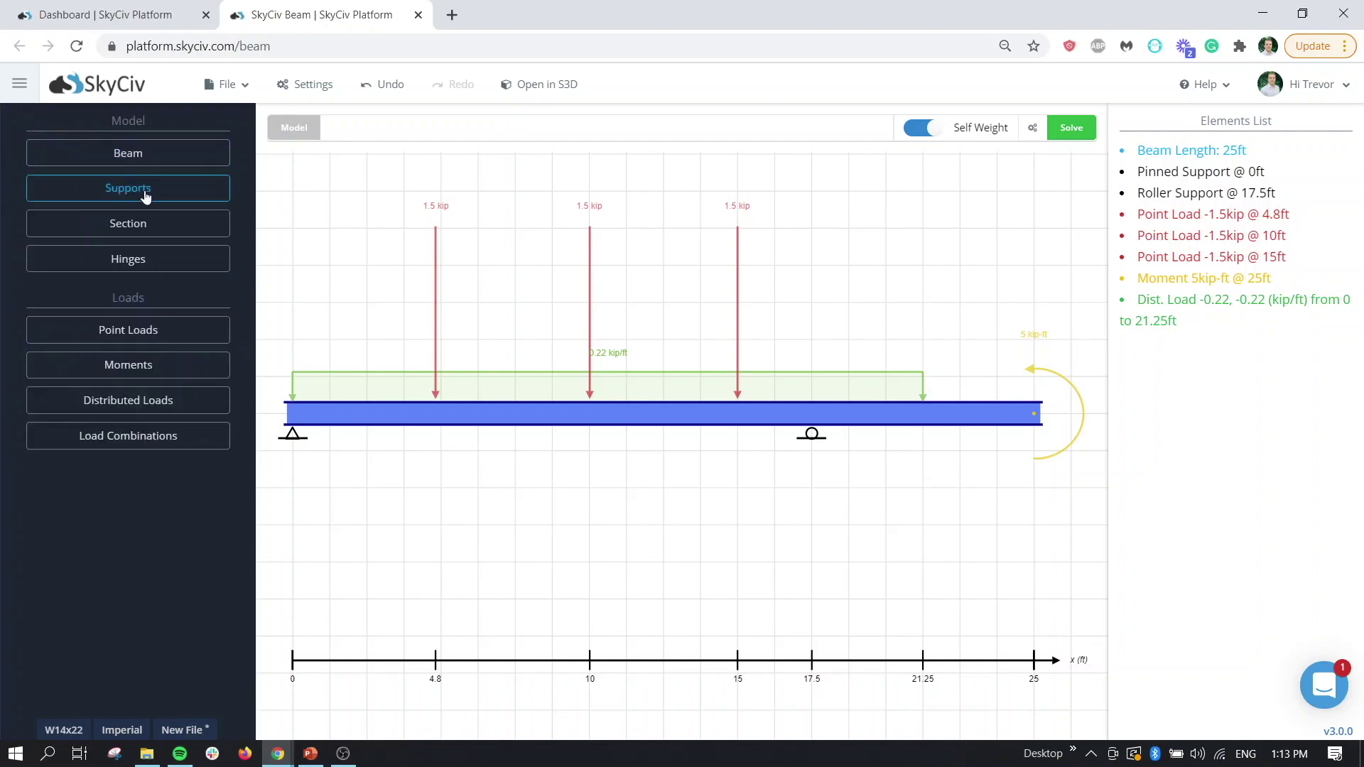
pyautogui.click(114, 448)
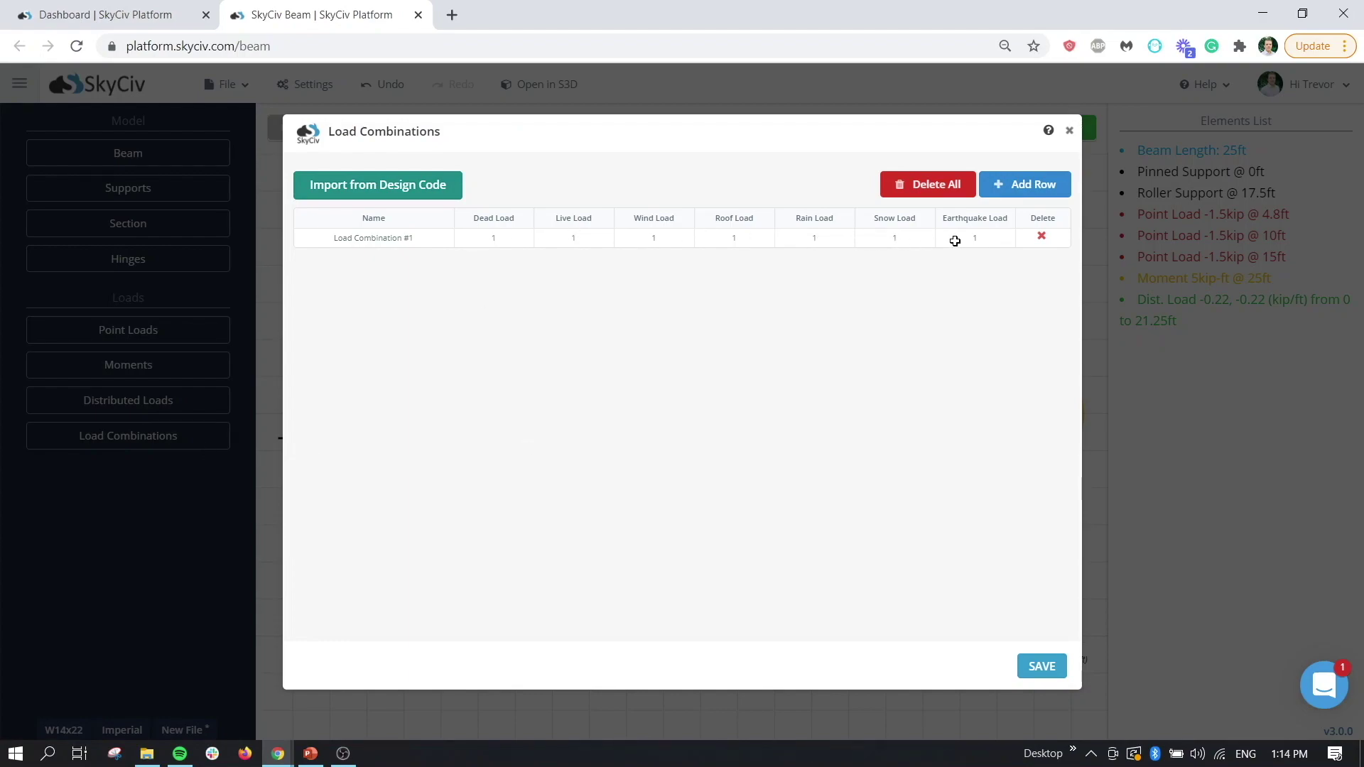
# Import ASCE 7-10 LRFD combinations, excluding 0.9G + E and 1.2G + QL + 0.2QS + E.
pyautogui.click(370, 192)
pyautogui.click(661, 213)
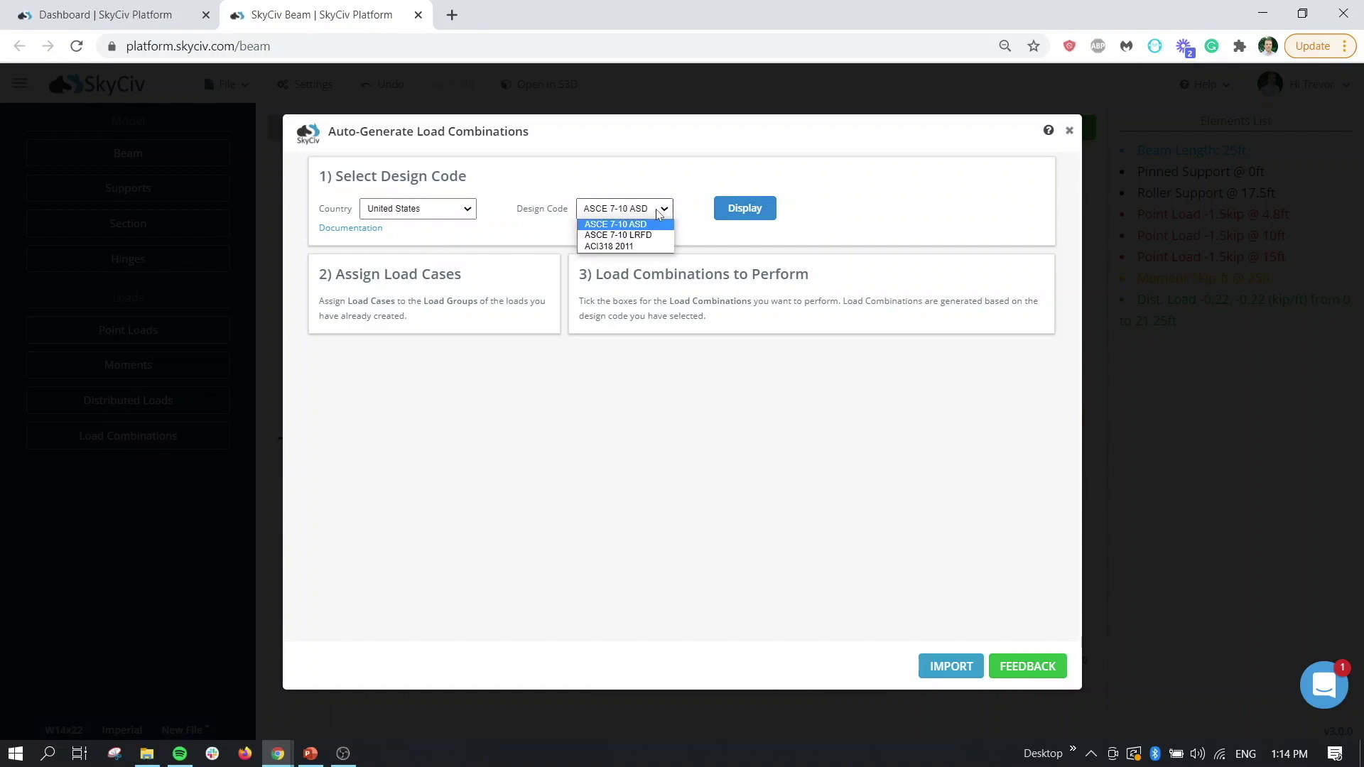
pyautogui.click(655, 235)
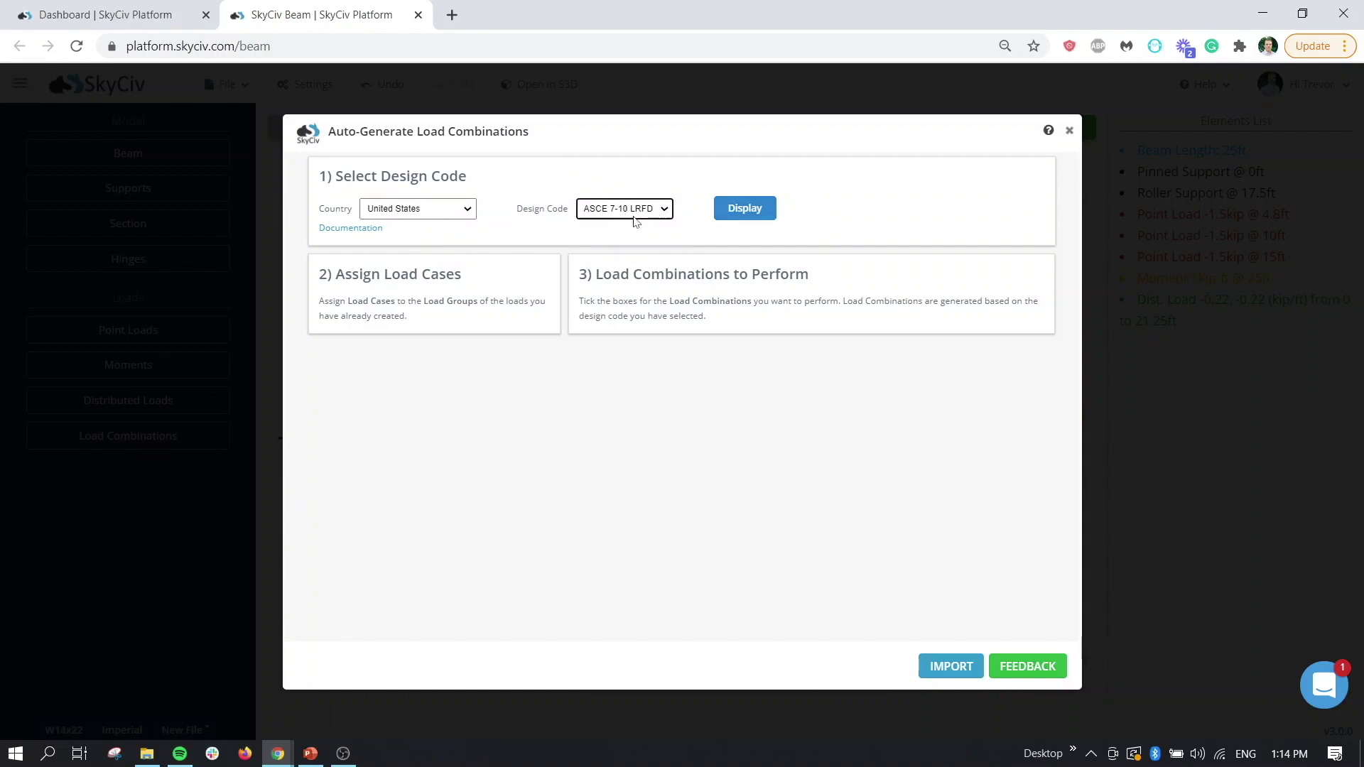
pyautogui.click(742, 214)
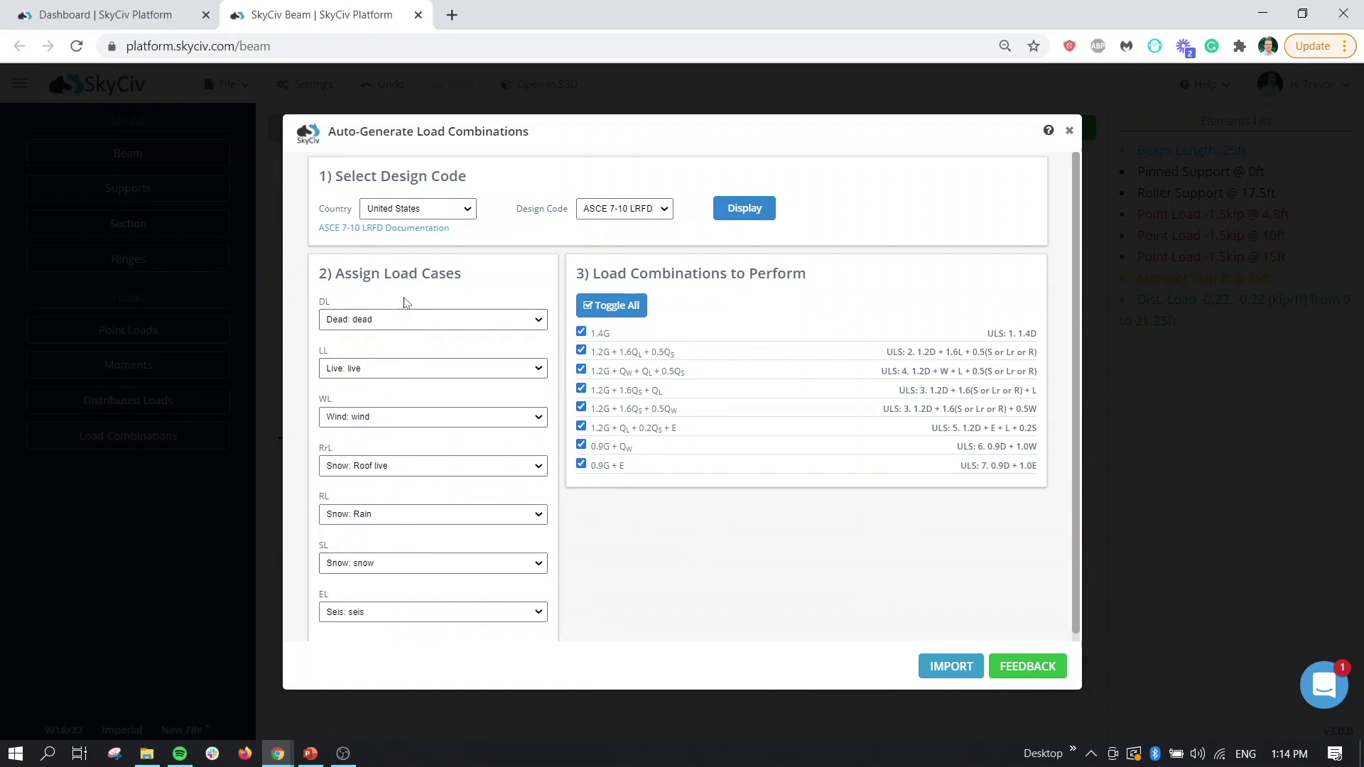
pyautogui.click(581, 464)
pyautogui.click(581, 426)
pyautogui.click(952, 668)
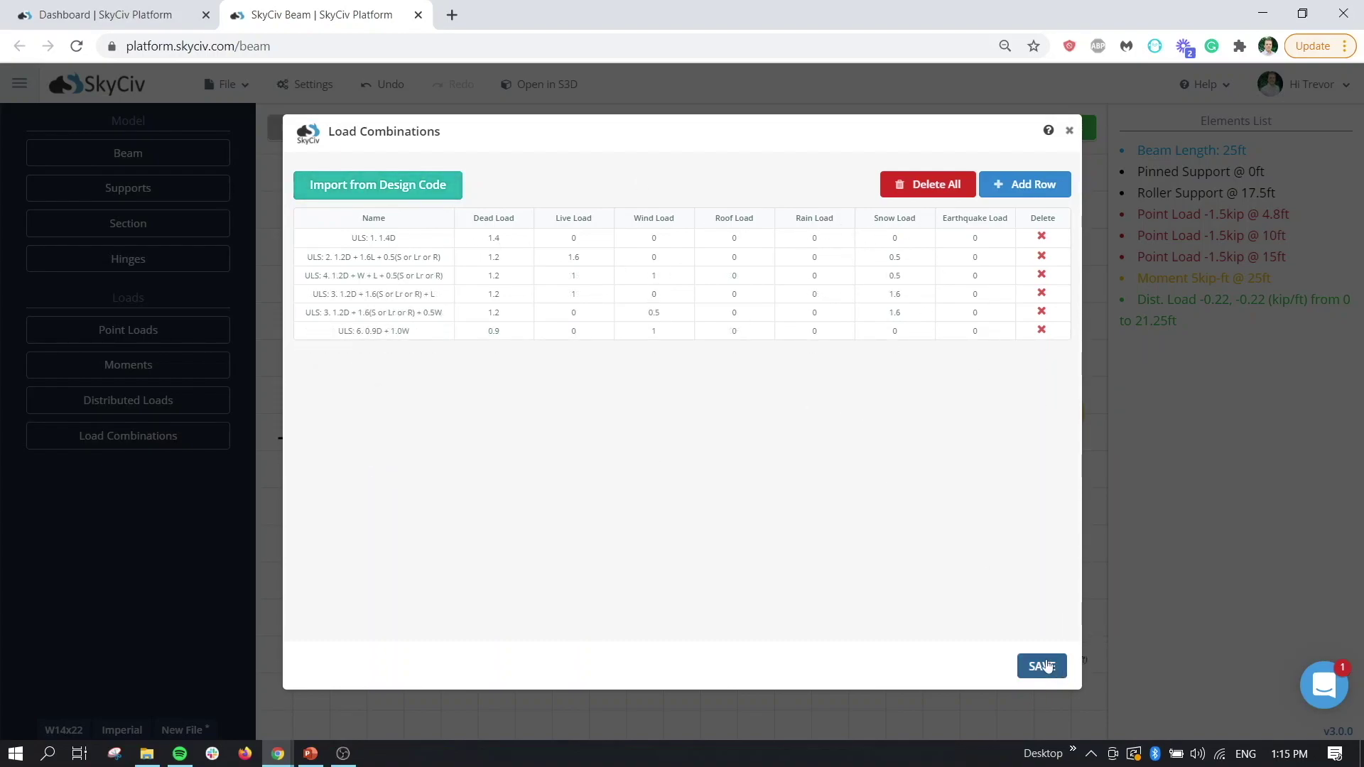
# Save the six ULS load combinations and close the table.
pyautogui.click(1042, 666)
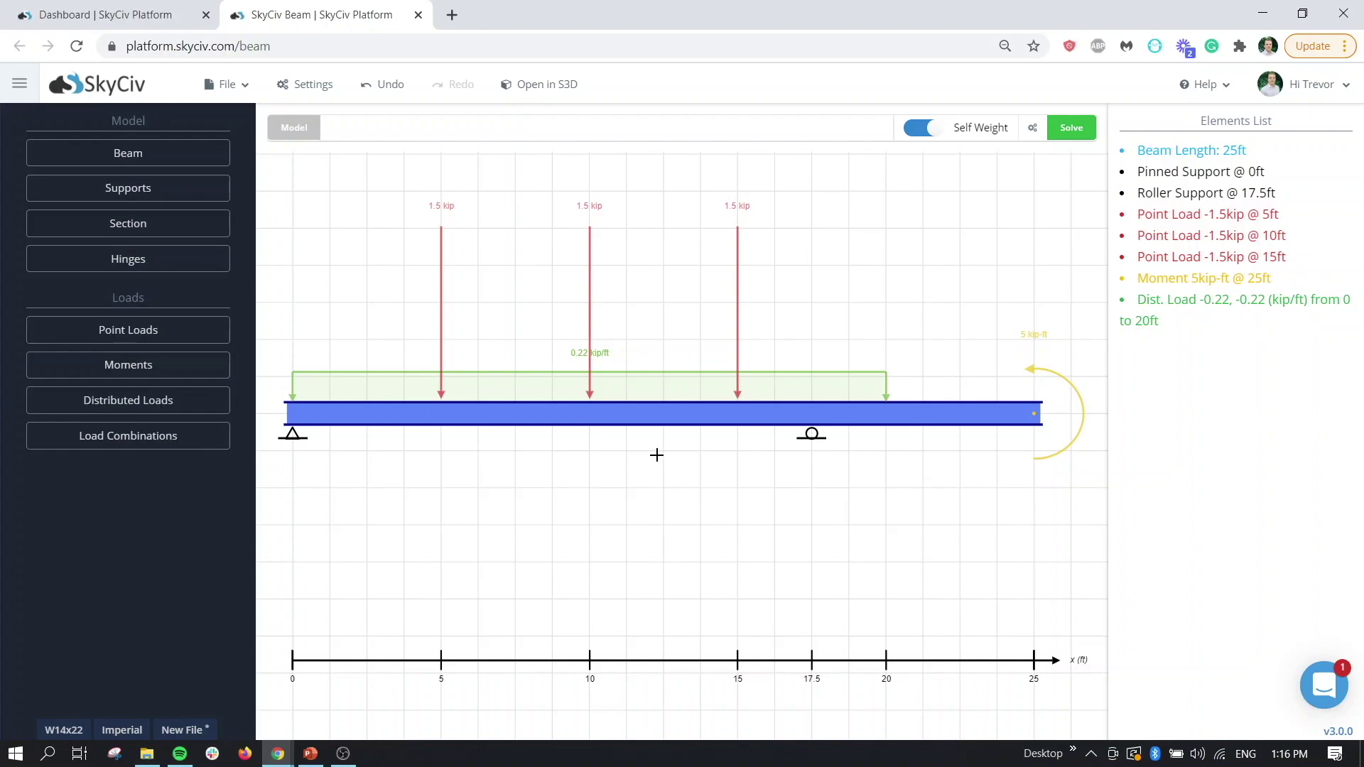
# Try the 1.5 kip point load at 20 ft and 18.75 ft, then return it to 15 ft.
pyautogui.click(735, 289)
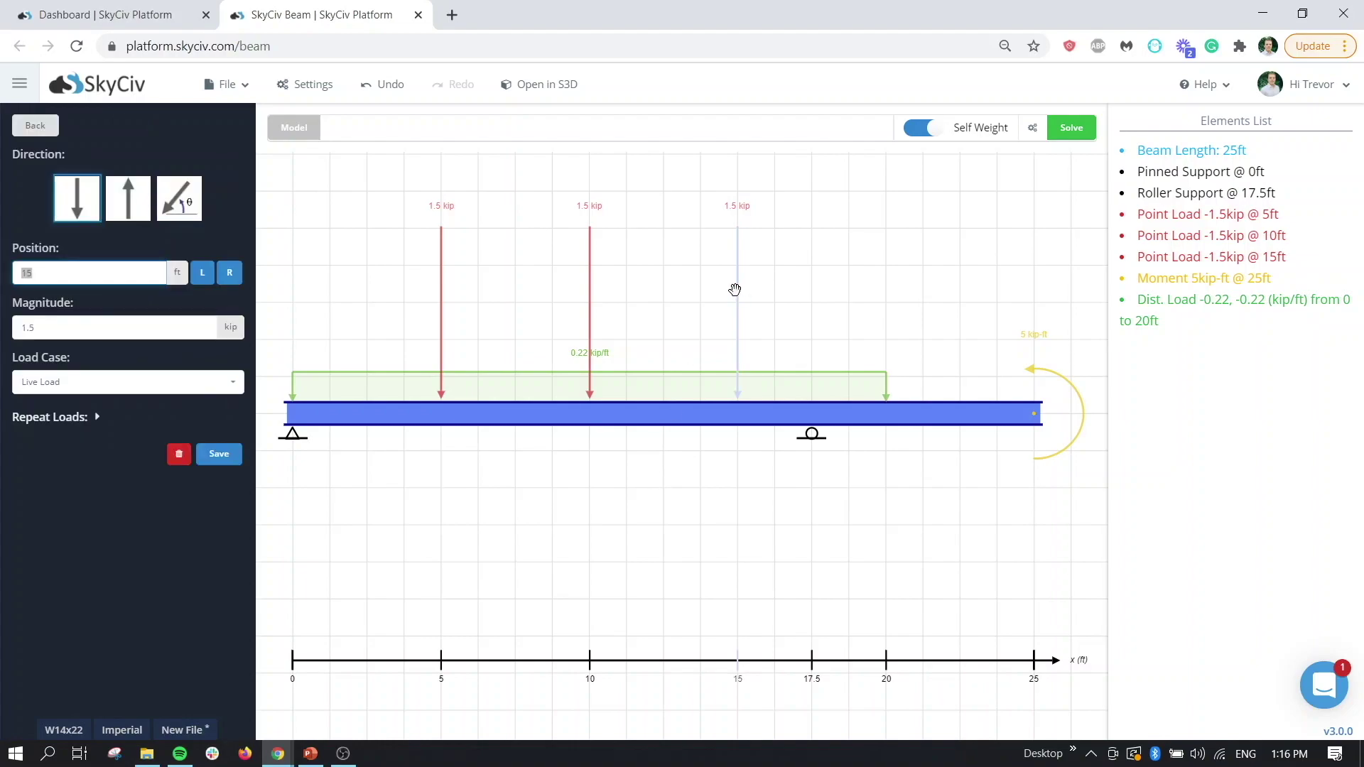
pyautogui.moveTo(736, 290); pyautogui.dragTo(884, 272)
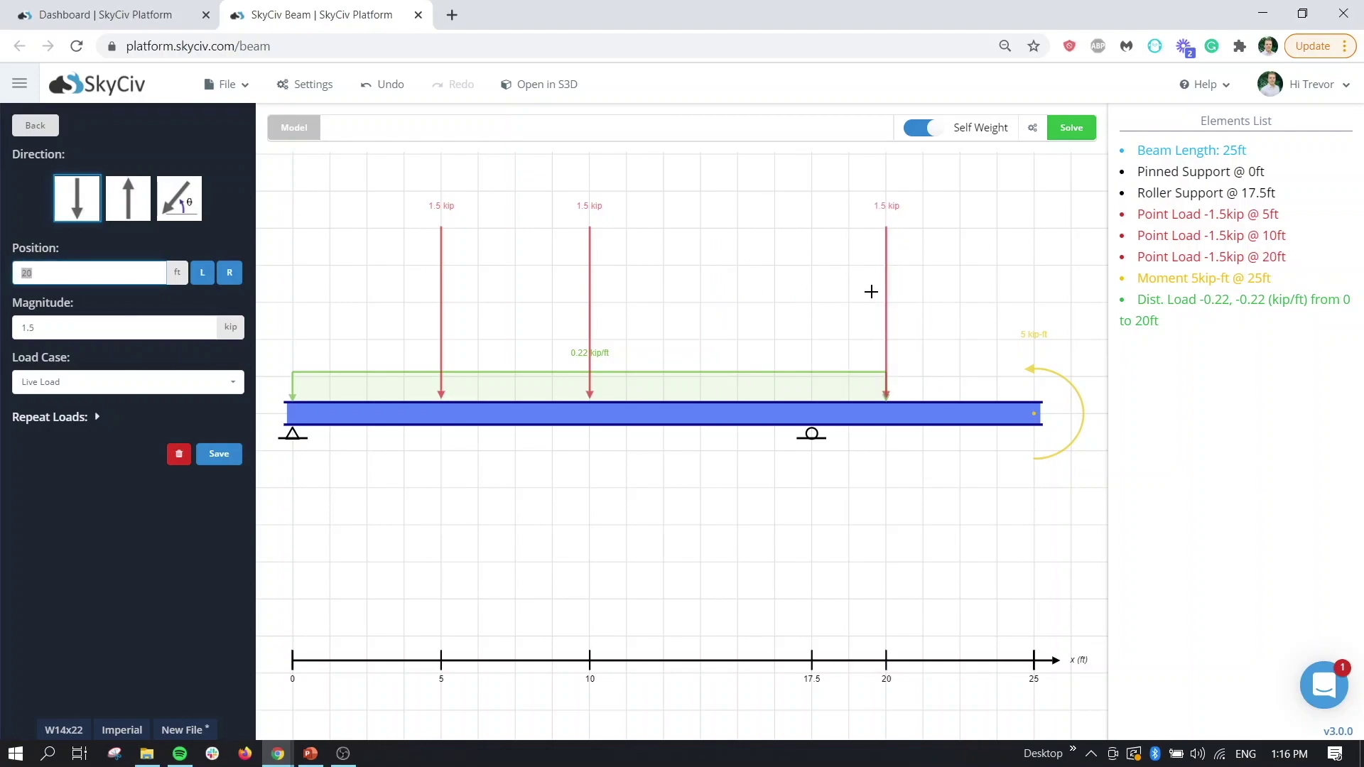
pyautogui.moveTo(887, 292); pyautogui.dragTo(736, 292)
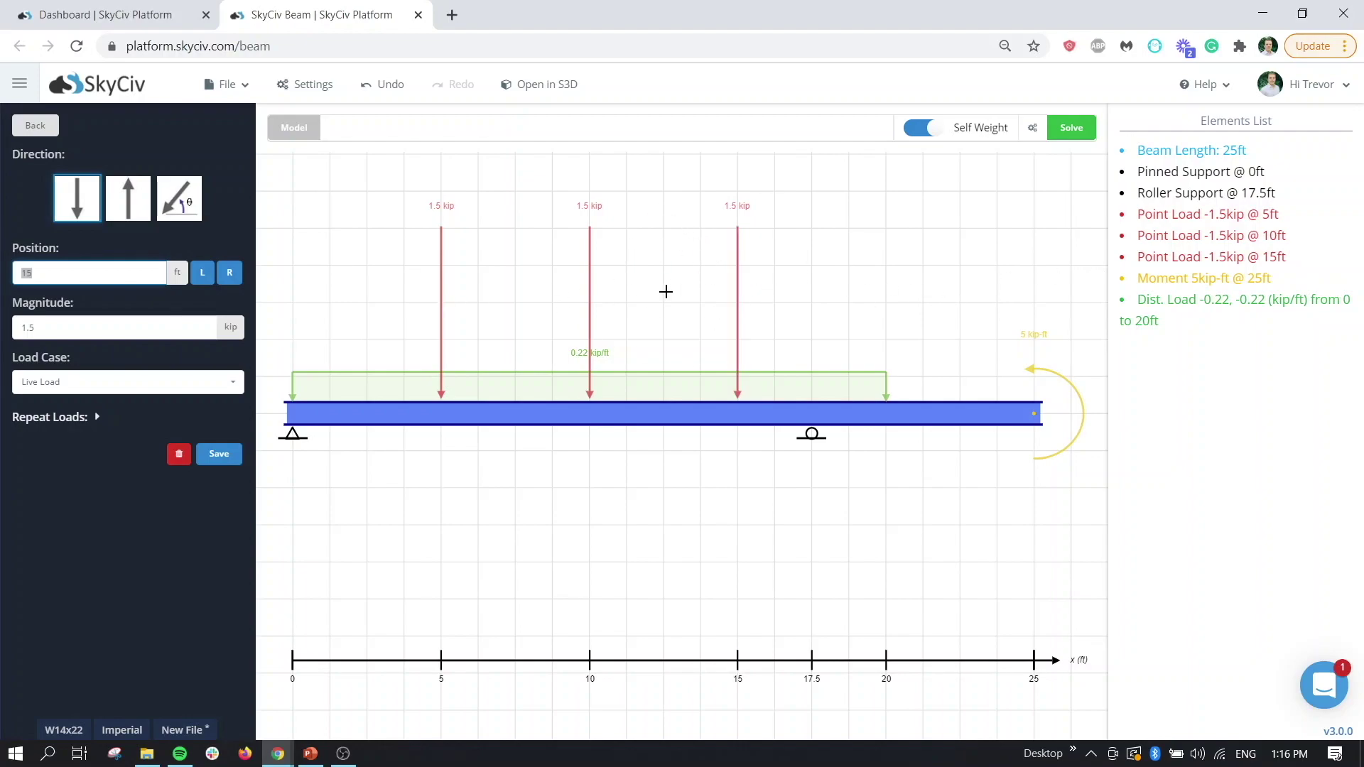
pyautogui.moveTo(734, 298); pyautogui.dragTo(847, 306)
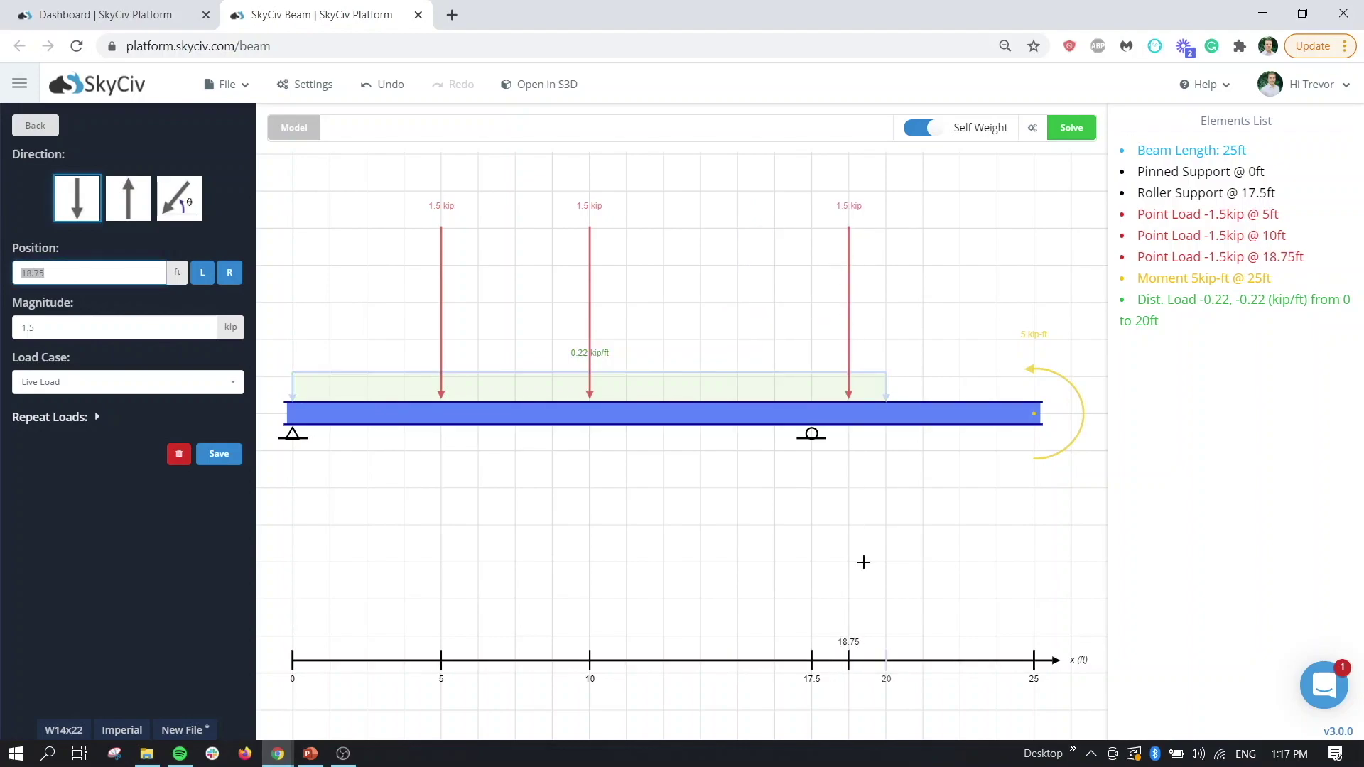
pyautogui.moveTo(851, 290); pyautogui.dragTo(738, 293)
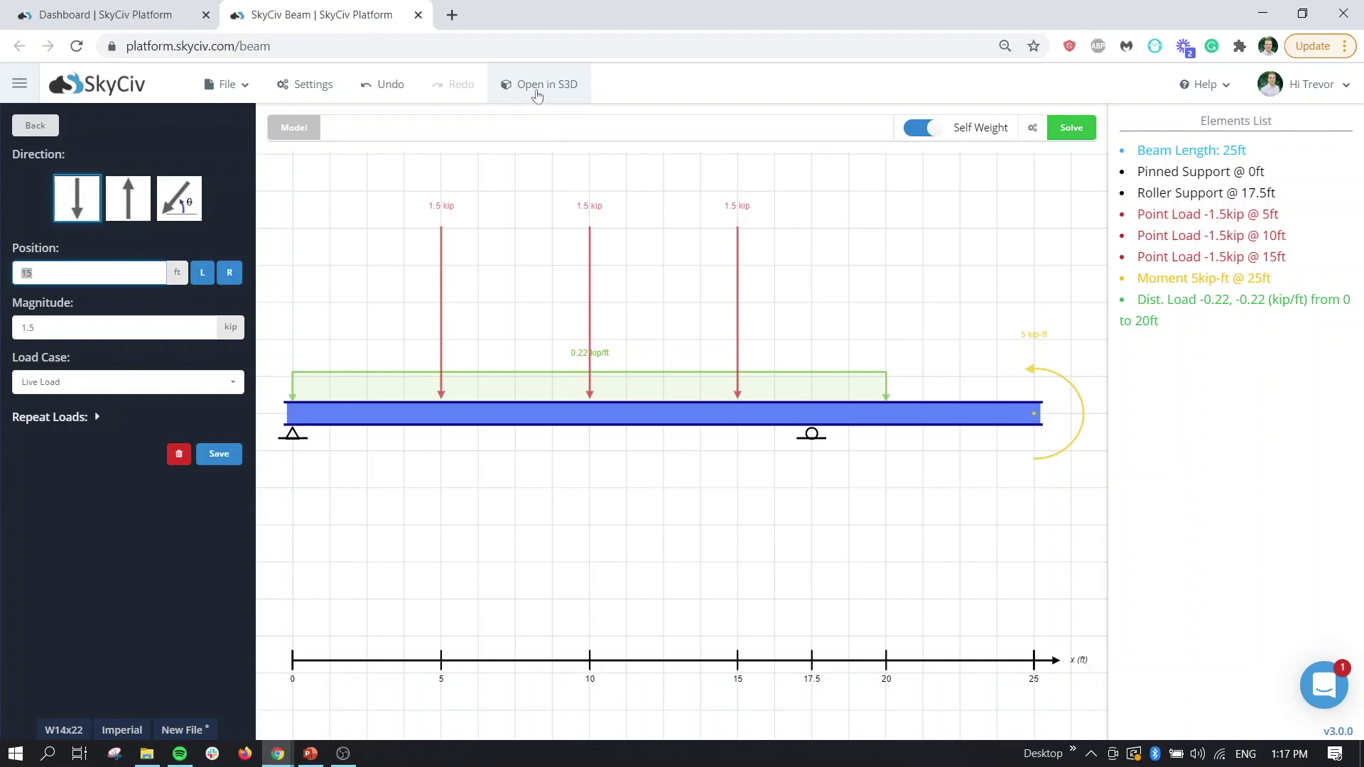
pyautogui.click(560, 222)
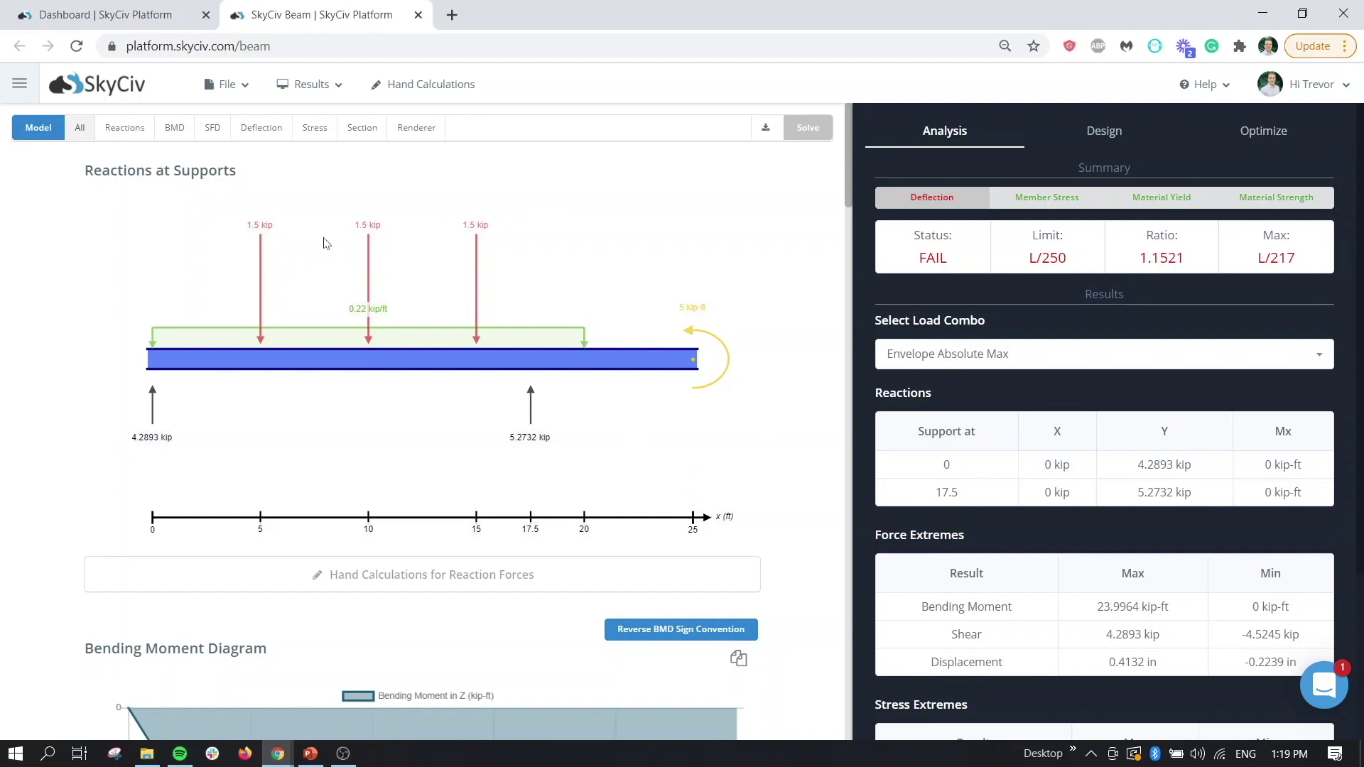
# Scroll through the reactions, bending moment and shear force diagrams, then back to the top.
pyautogui.scroll(-4, 402, 288)
pyautogui.scroll(-9, 403, 285)
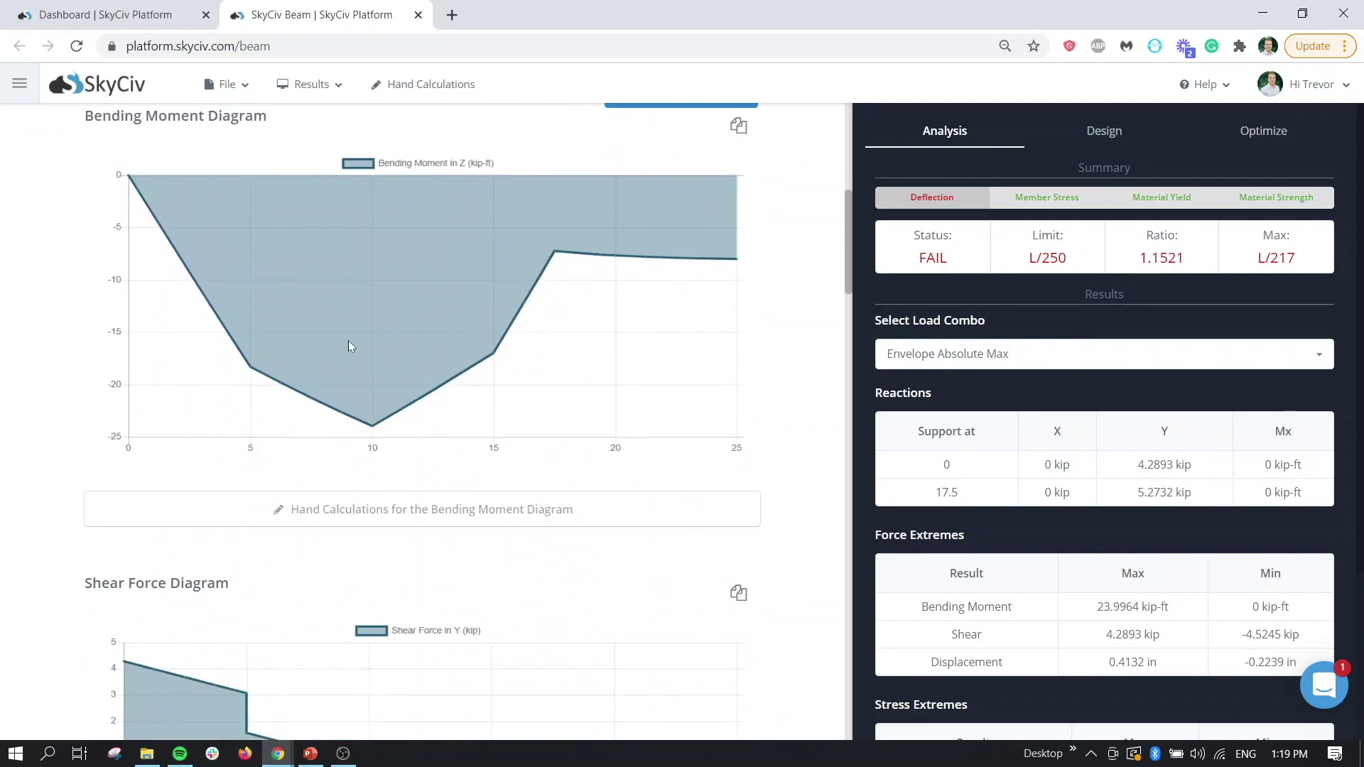
pyautogui.scroll(13, 412, 353)
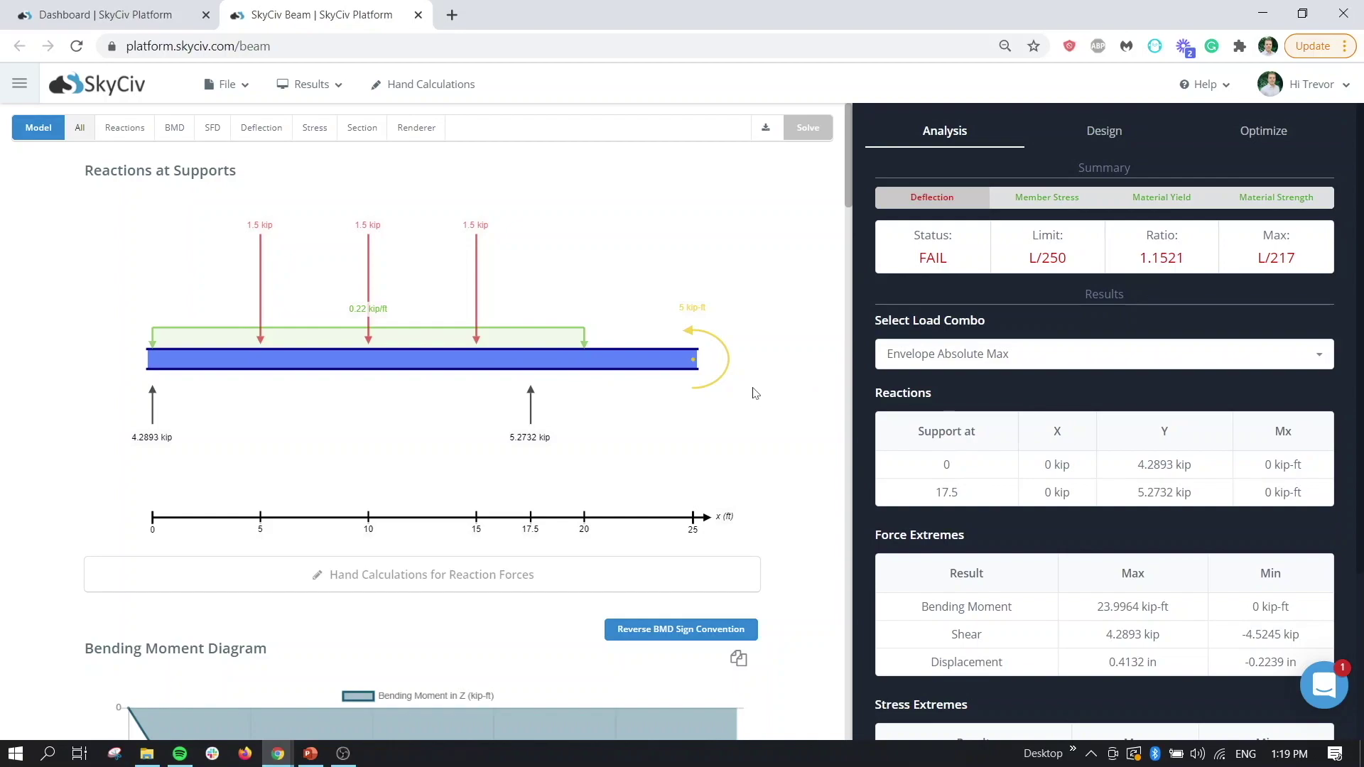
# View results for ULS: 4, then switch to ULS: 2. 1.2D + 1.6L + 0.5(S or Lr or R).
pyautogui.click(941, 354)
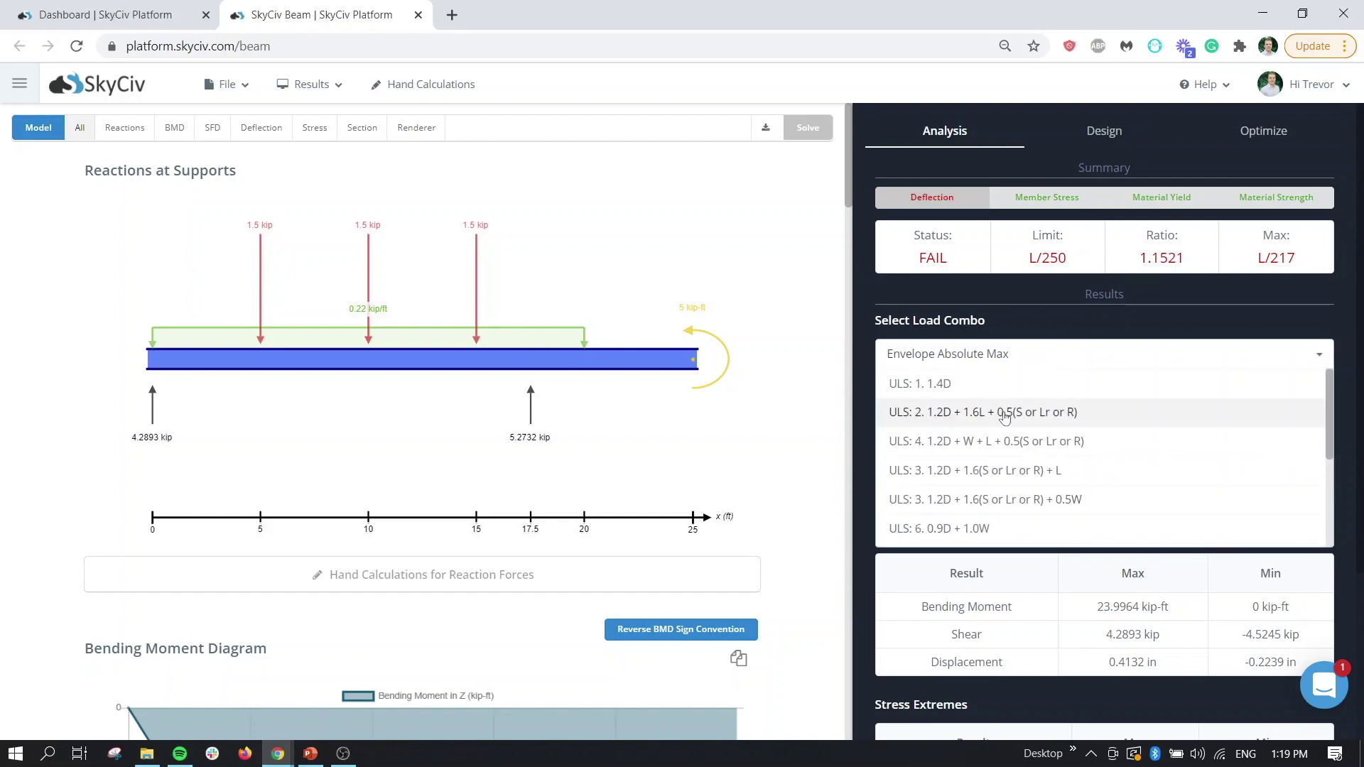
pyautogui.scroll(-1, 982, 427)
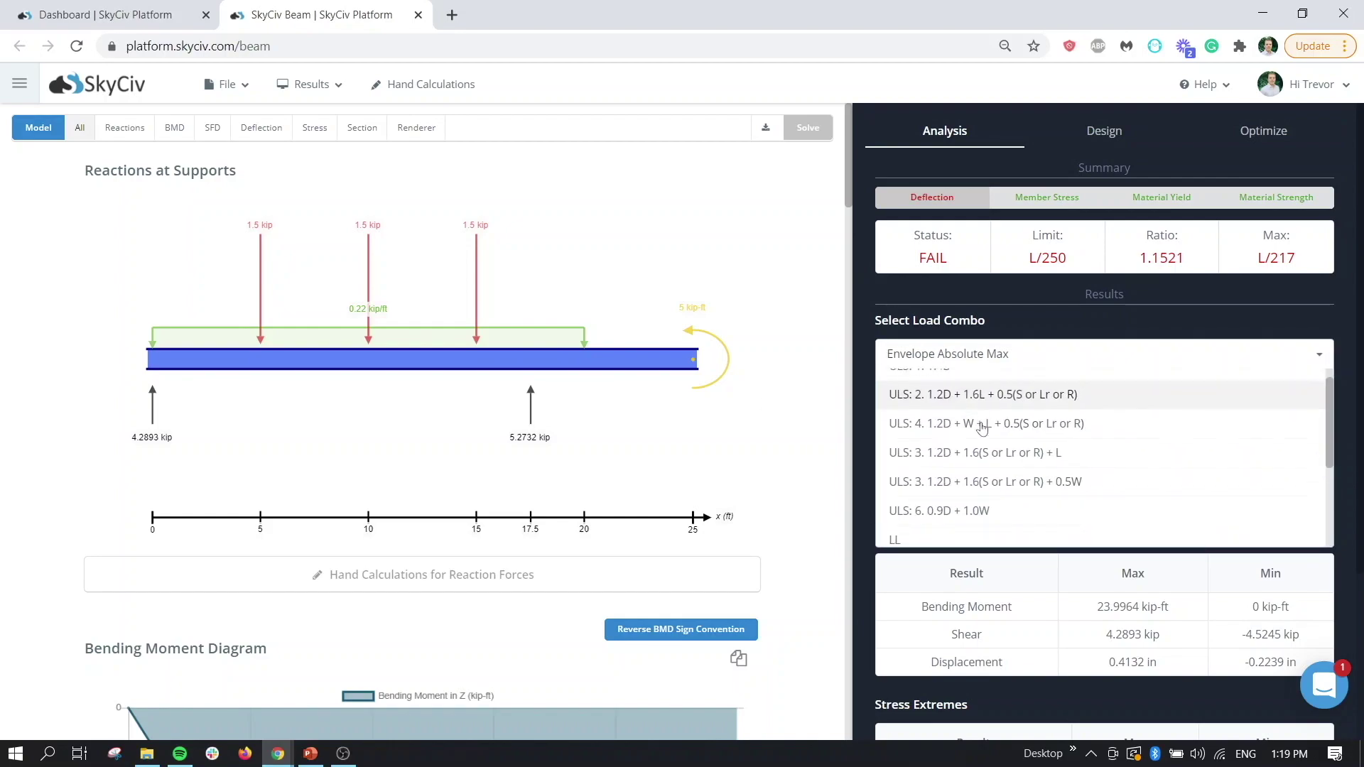
pyautogui.scroll(-3, 982, 427)
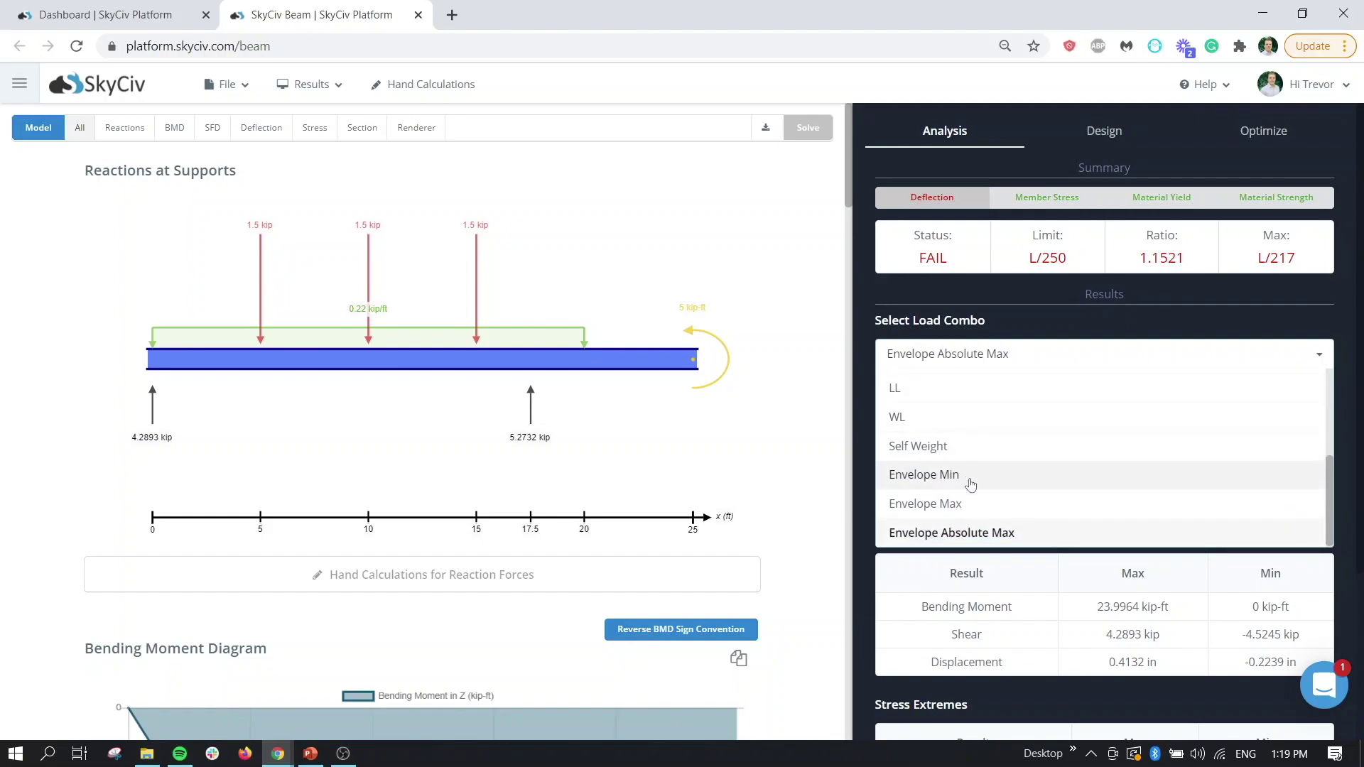
pyautogui.scroll(5, 977, 490)
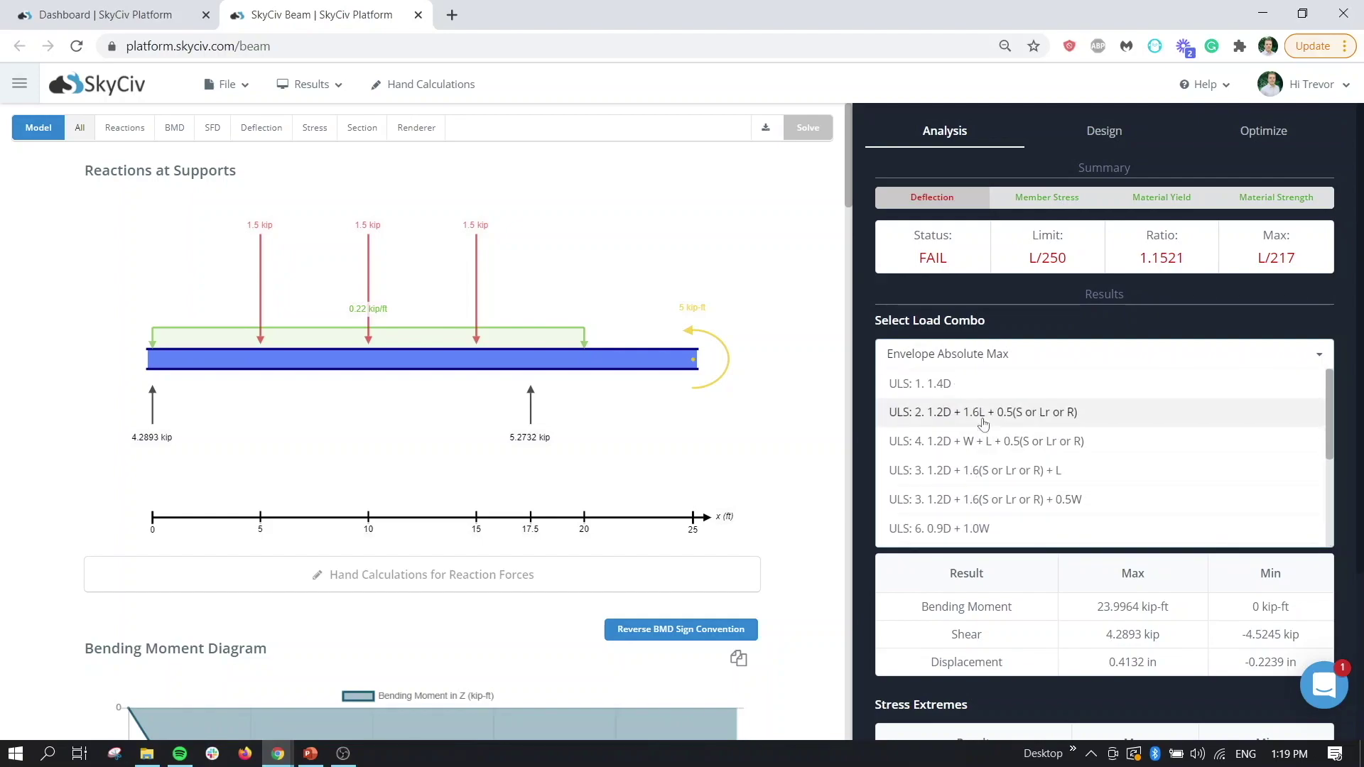
pyautogui.click(975, 442)
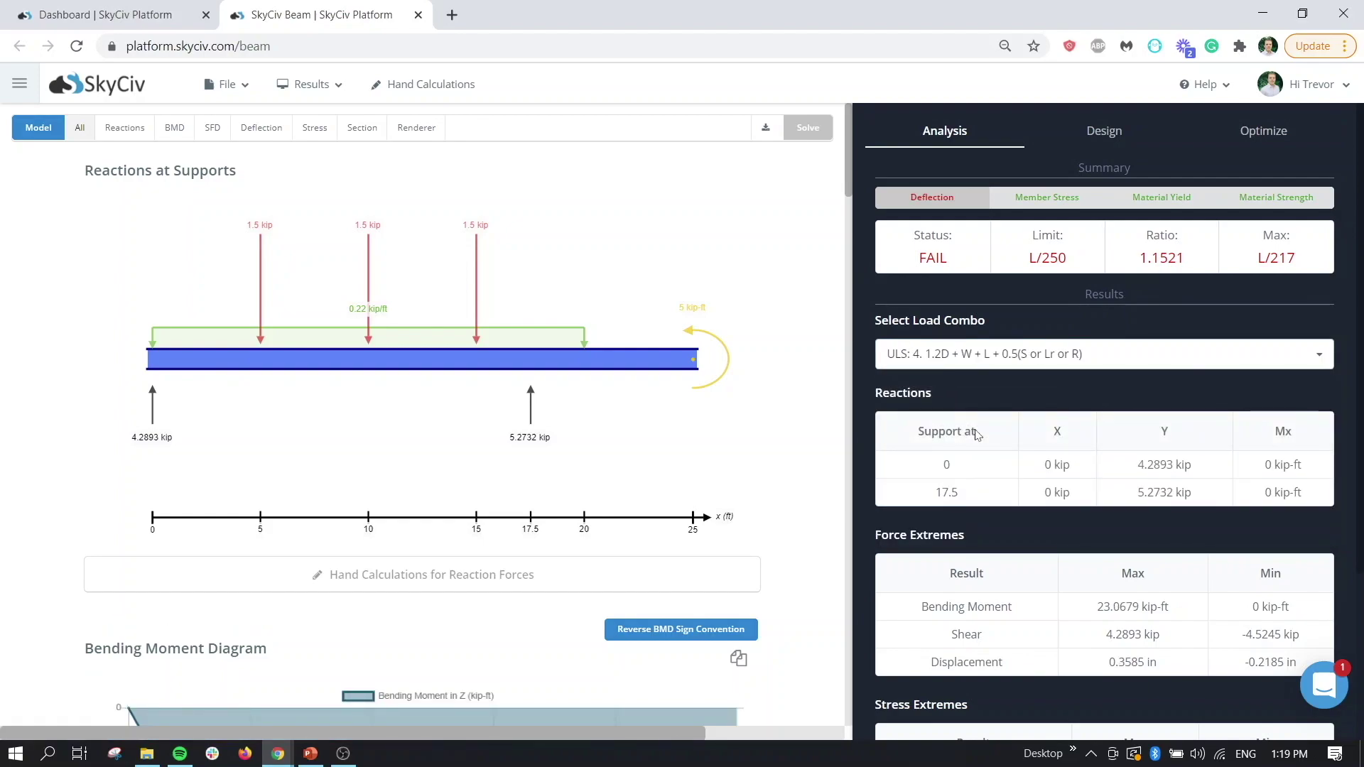
pyautogui.click(897, 356)
pyautogui.click(572, 400)
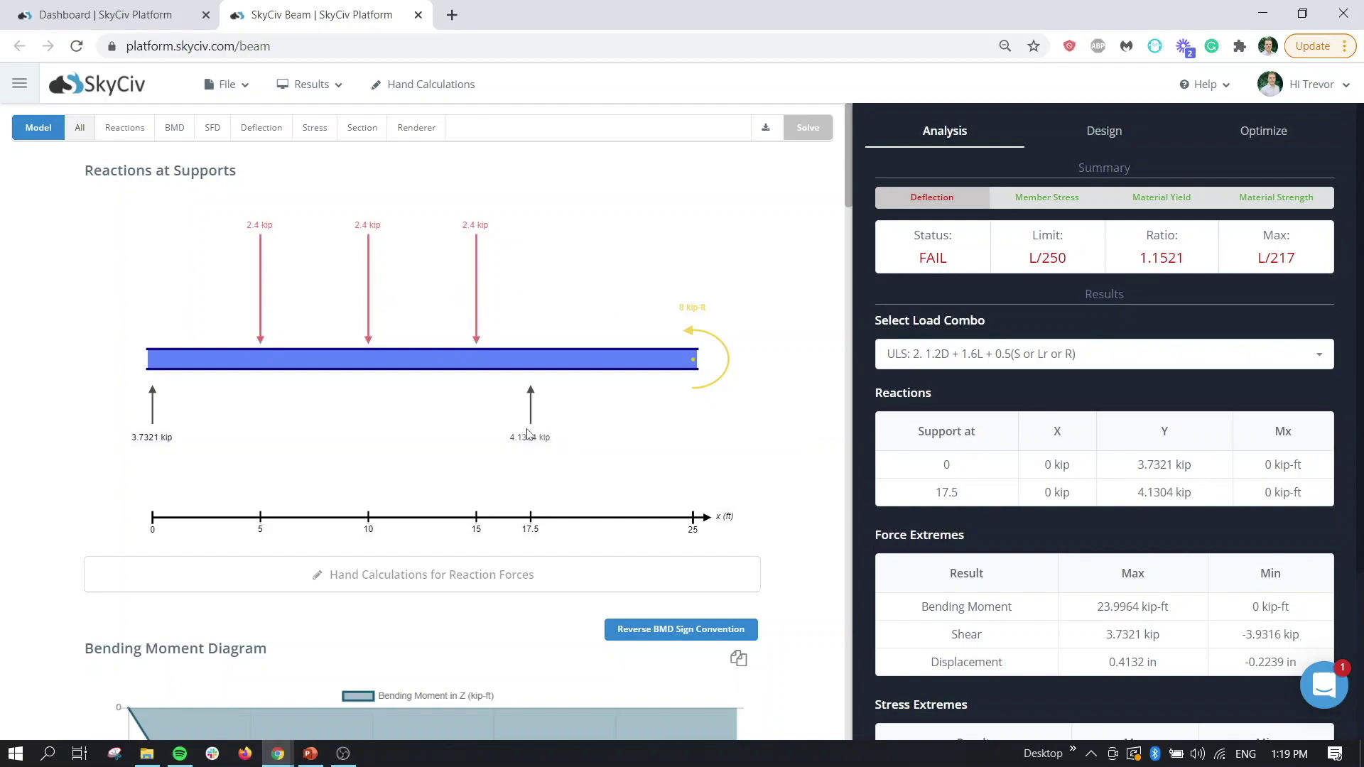
pyautogui.scroll(-10, 240, 352)
pyautogui.scroll(10, 399, 369)
pyautogui.scroll(-3, 1087, 369)
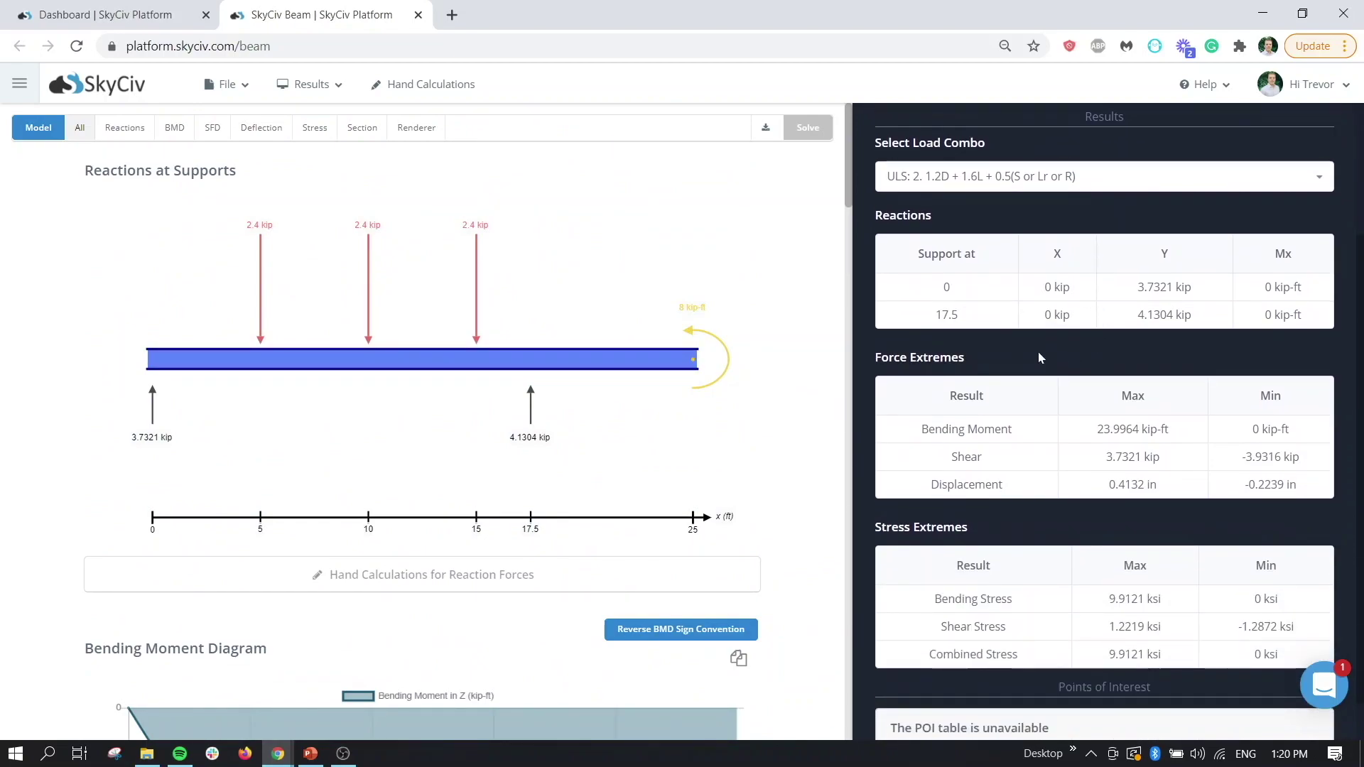
pyautogui.scroll(-1, 1006, 312)
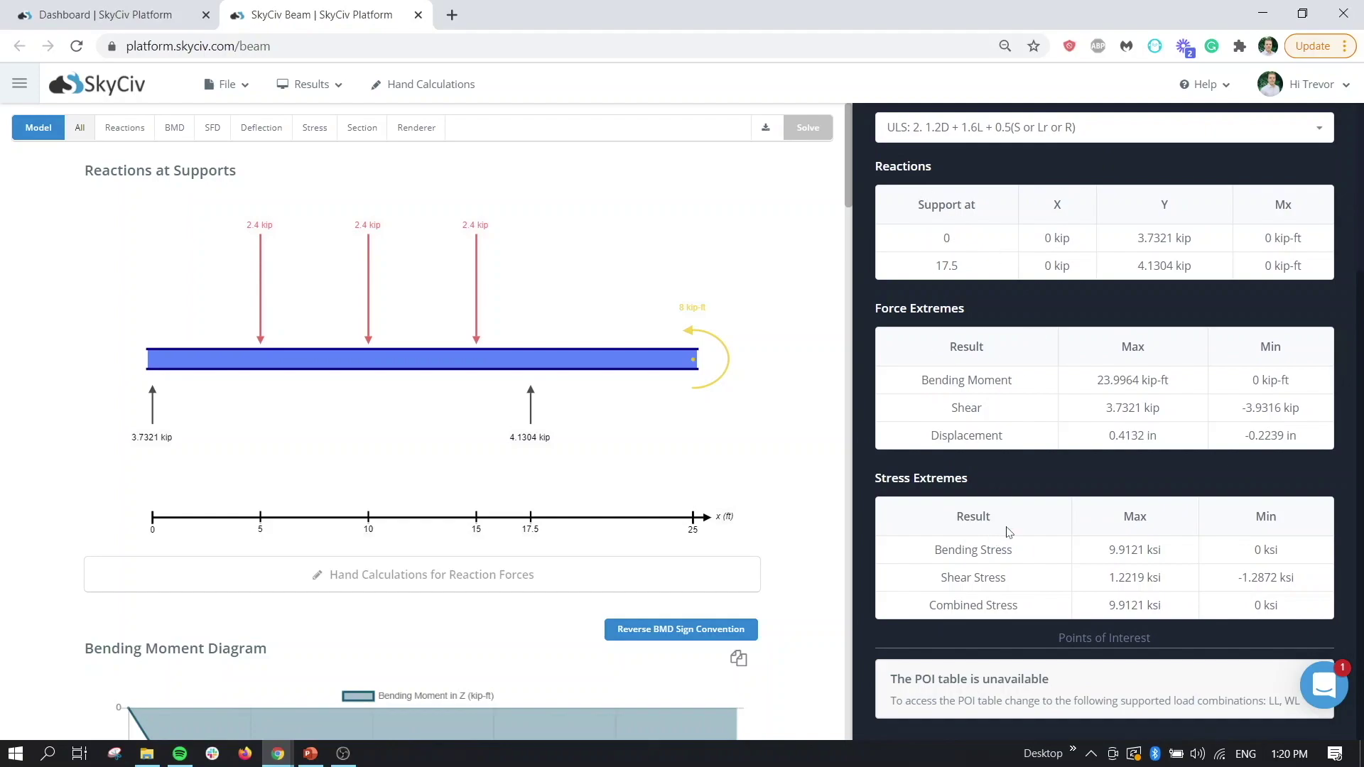
pyautogui.scroll(5, 1009, 531)
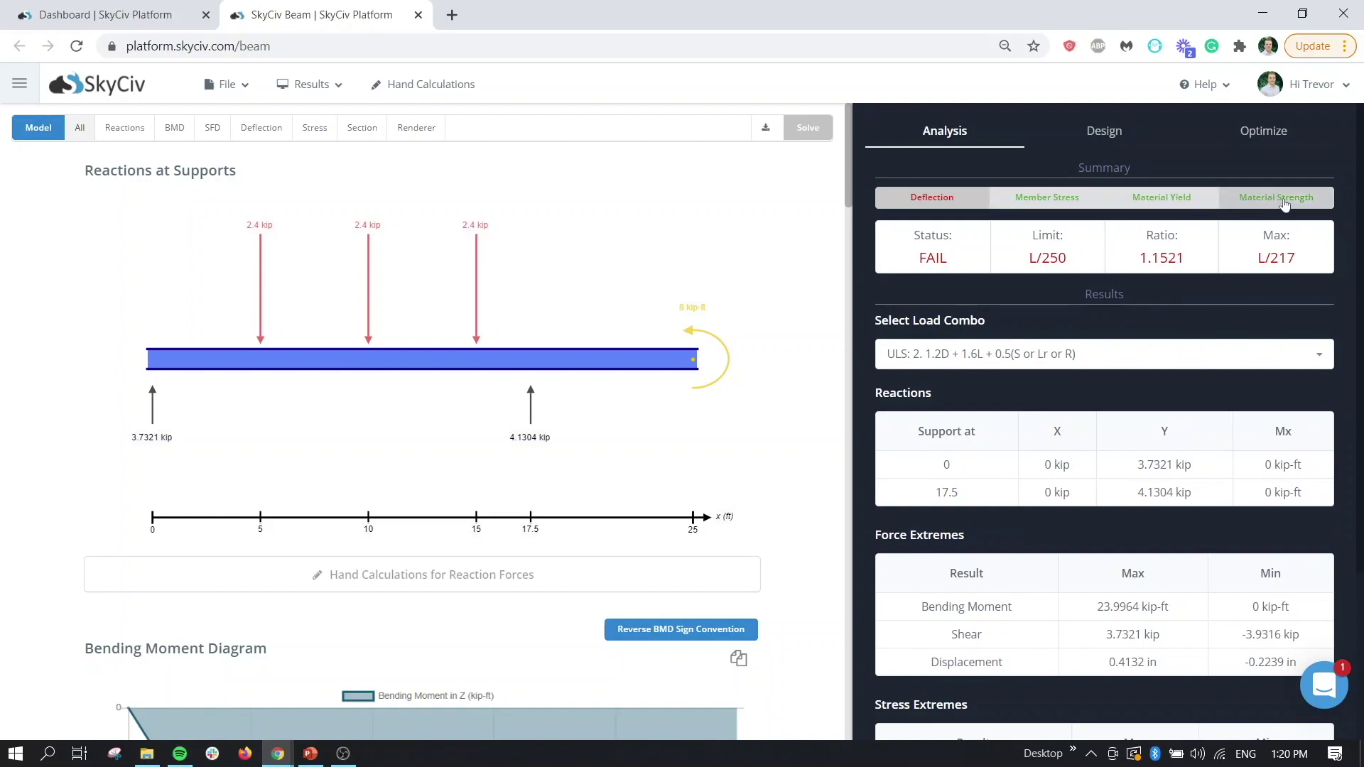
pyautogui.click(1027, 195)
pyautogui.click(1180, 202)
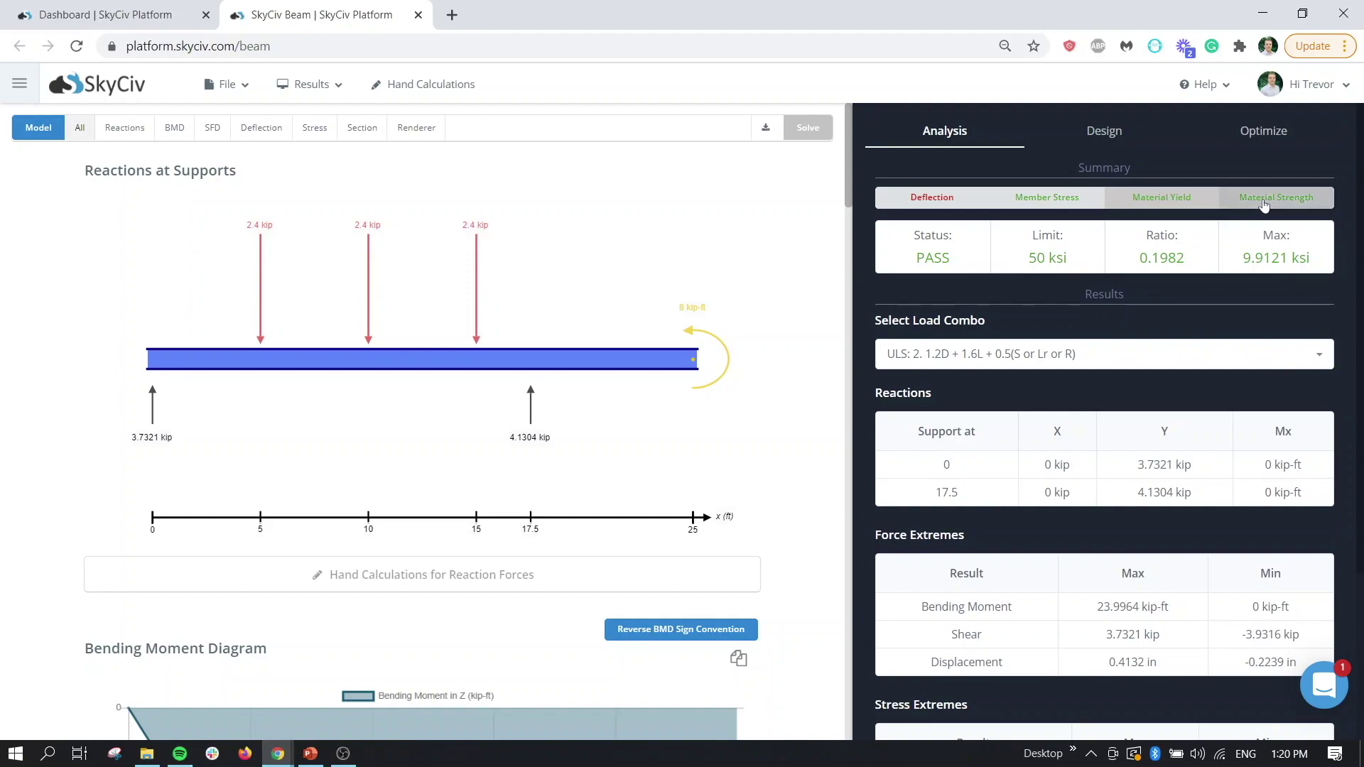
pyautogui.moveTo(1019, 267); pyautogui.dragTo(1094, 261)
pyautogui.click(1094, 261)
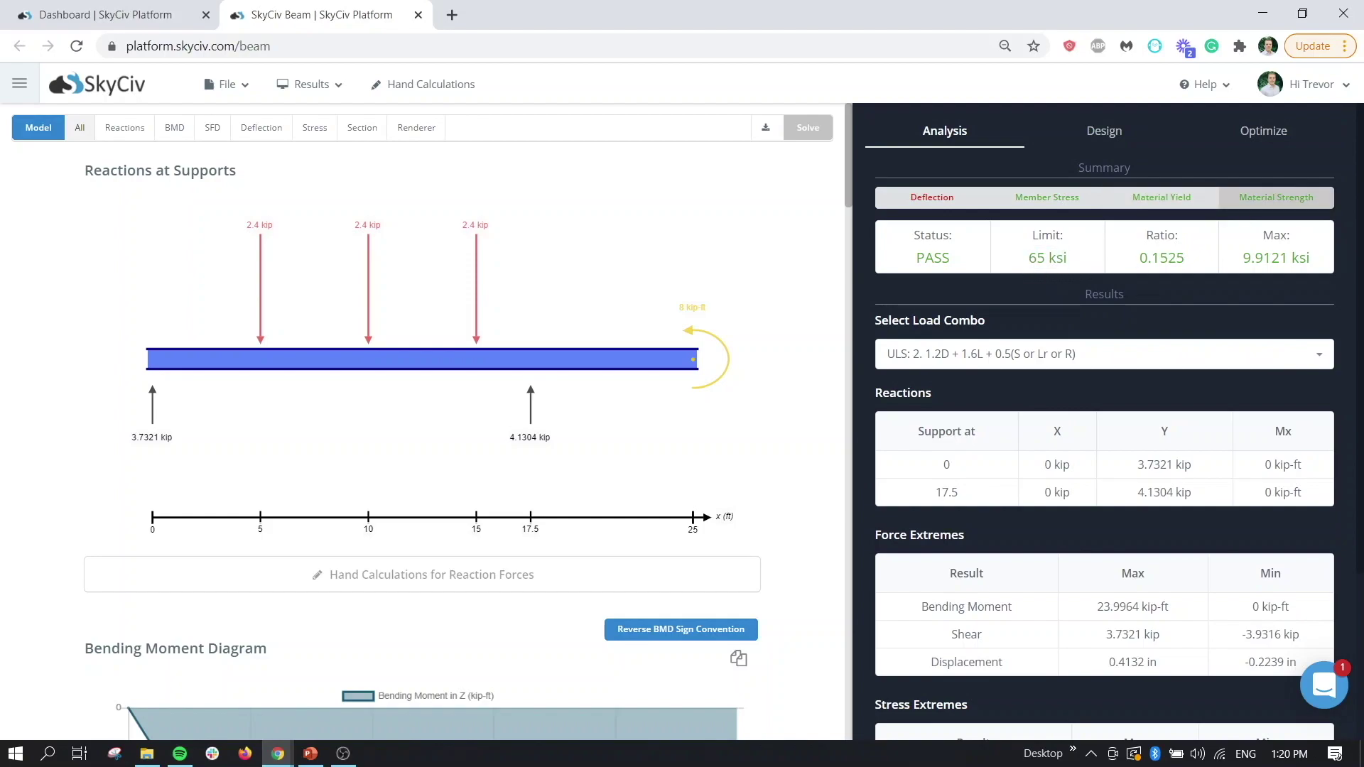
pyautogui.click(1086, 213)
pyautogui.click(953, 206)
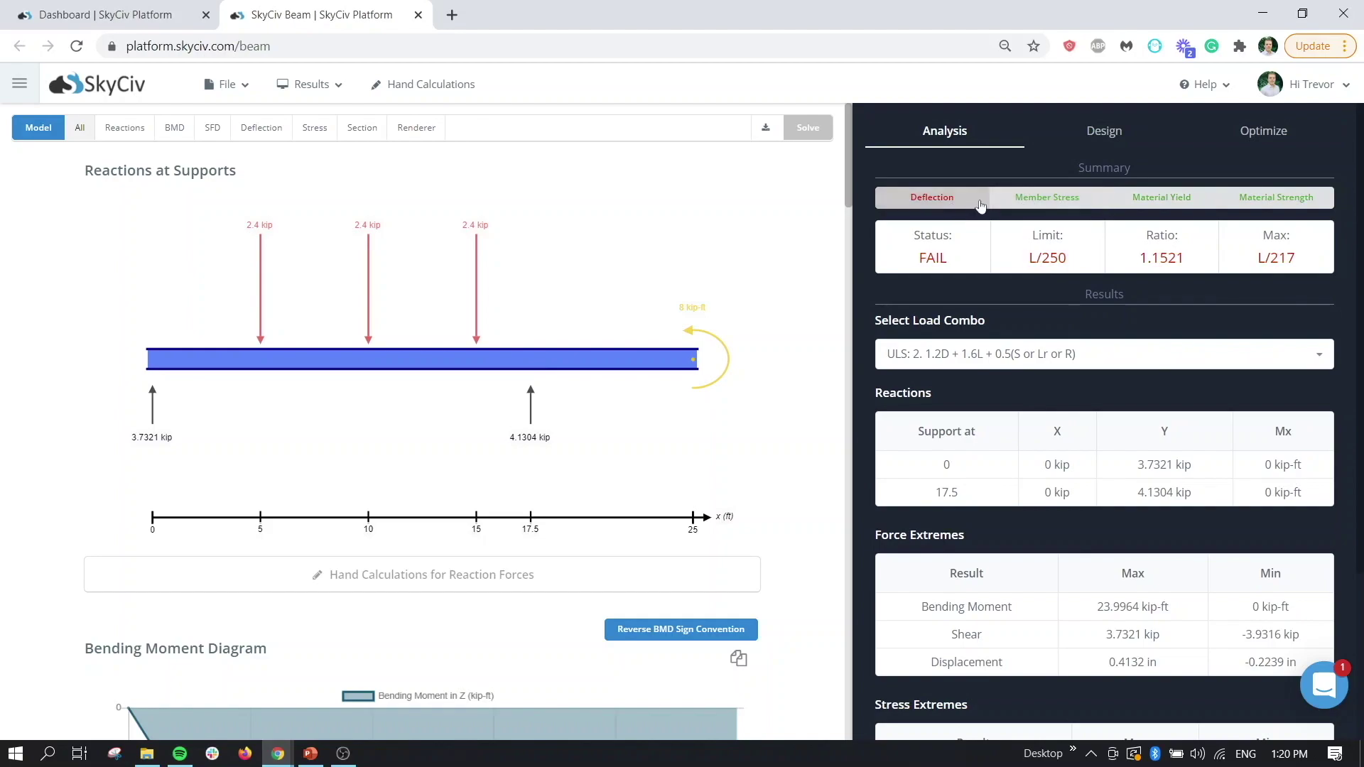
pyautogui.click(1030, 204)
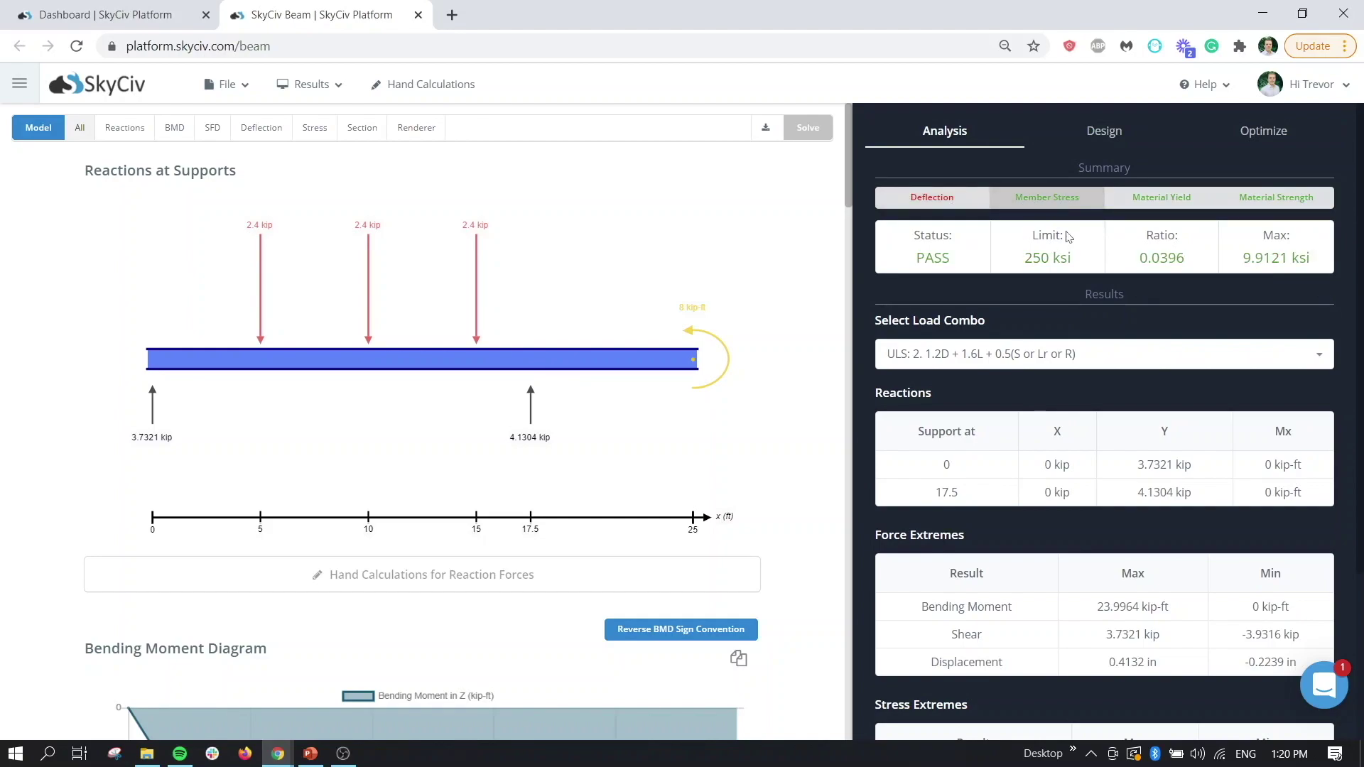
pyautogui.click(933, 198)
pyautogui.click(1046, 199)
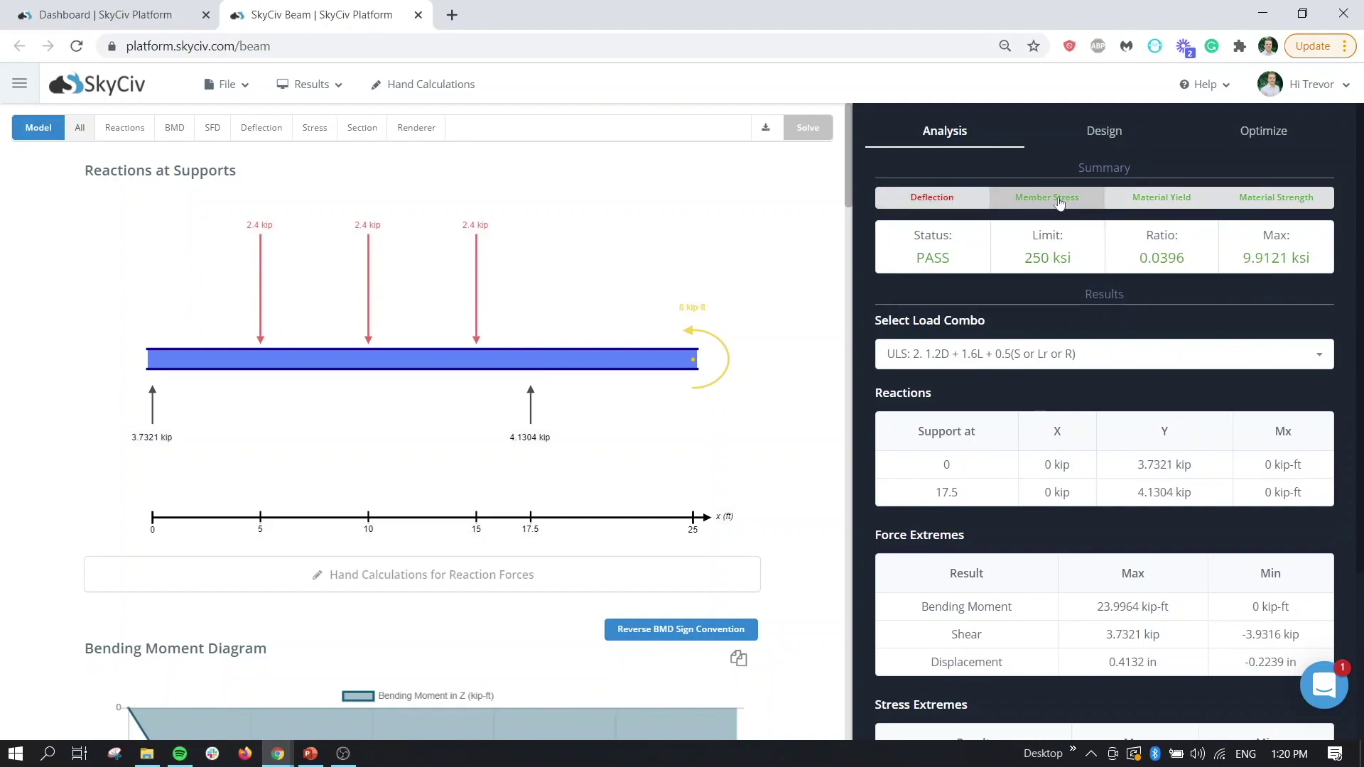
pyautogui.click(1145, 201)
pyautogui.click(1276, 198)
pyautogui.click(912, 204)
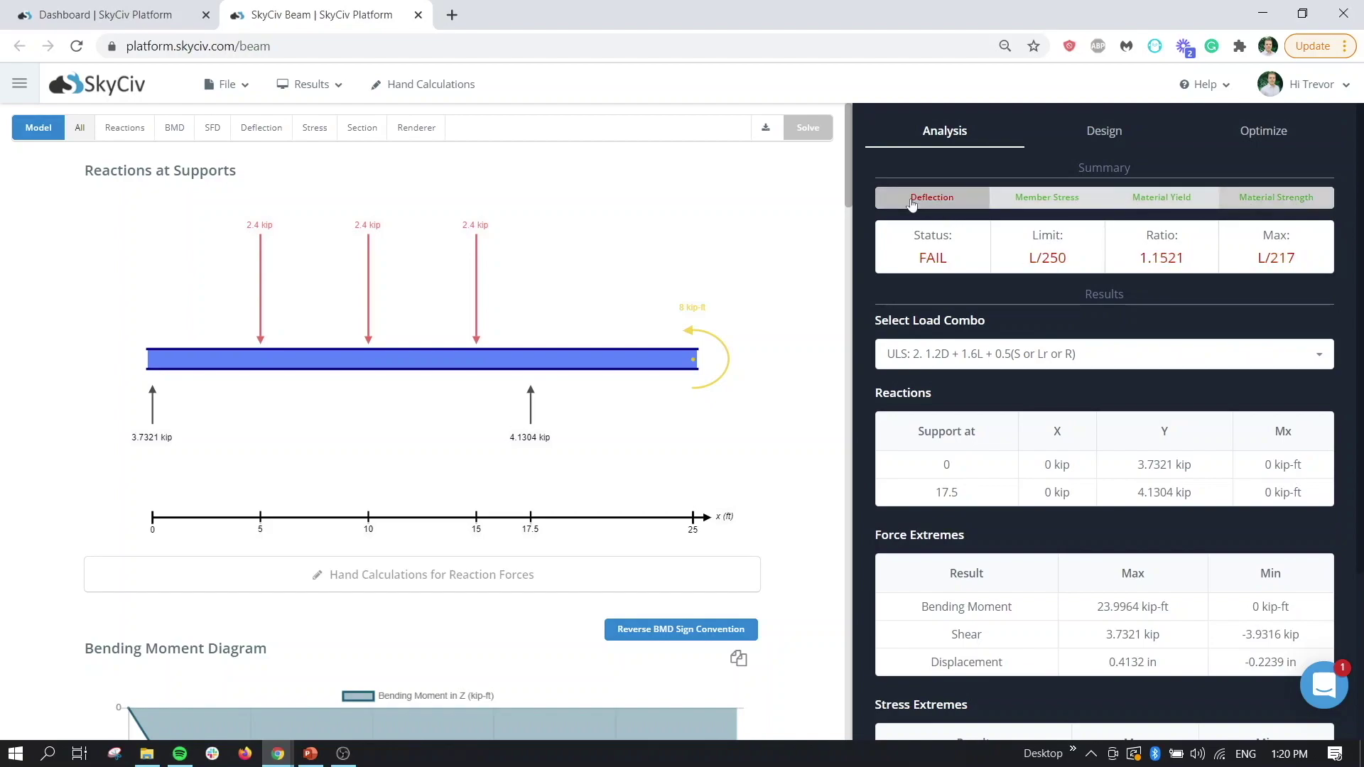
pyautogui.moveTo(1080, 254); pyautogui.dragTo(1023, 257)
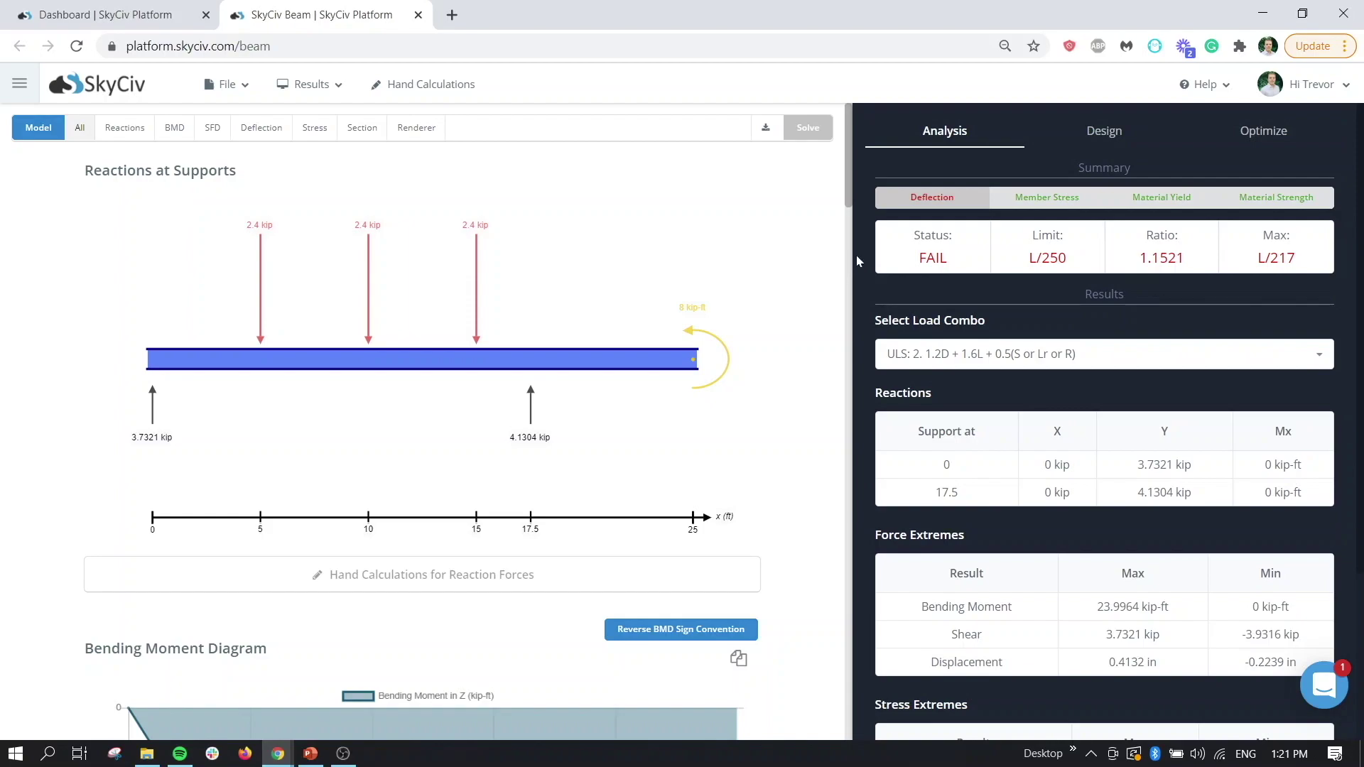
# Set the design code to AISC 360-16 LRFD and submit the member design check.
pyautogui.click(1100, 133)
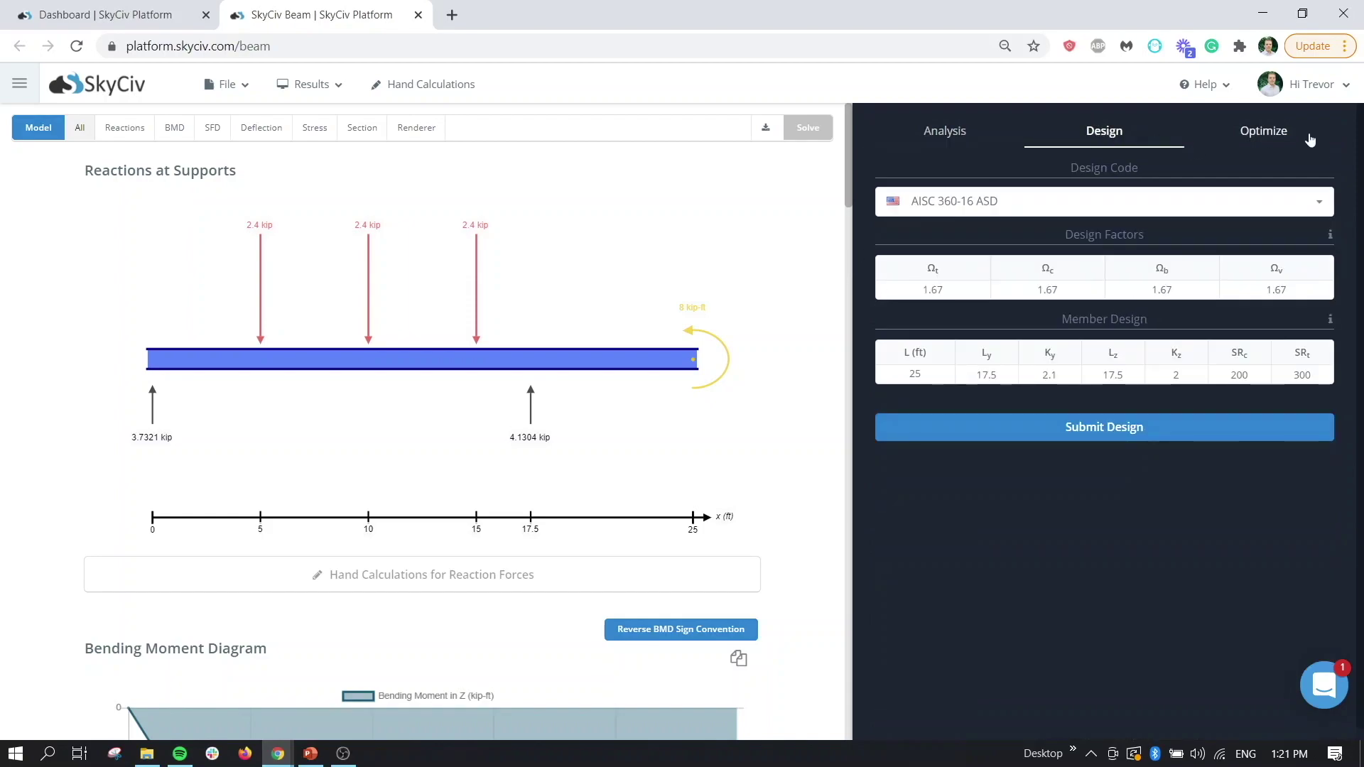
pyautogui.click(1306, 135)
pyautogui.click(1123, 140)
pyautogui.click(1006, 203)
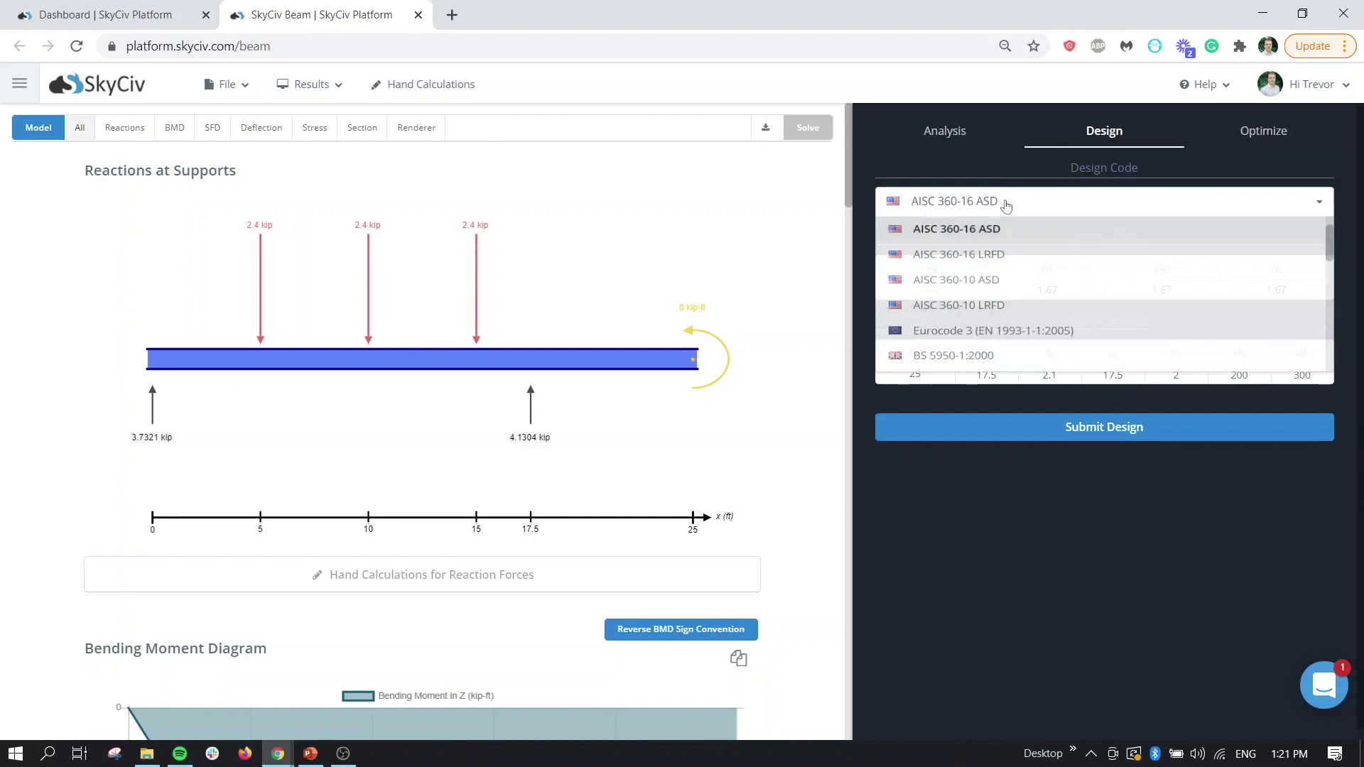
pyautogui.click(1013, 260)
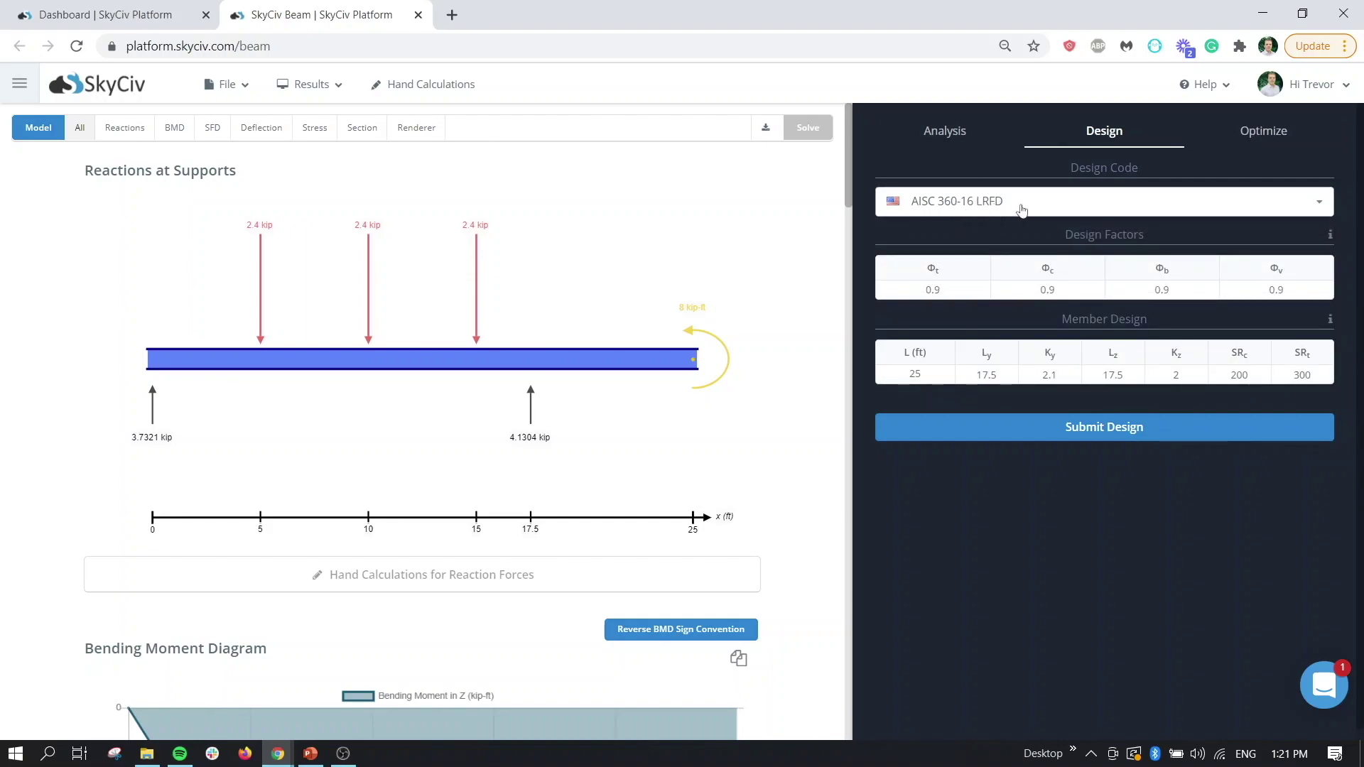
pyautogui.click(1099, 431)
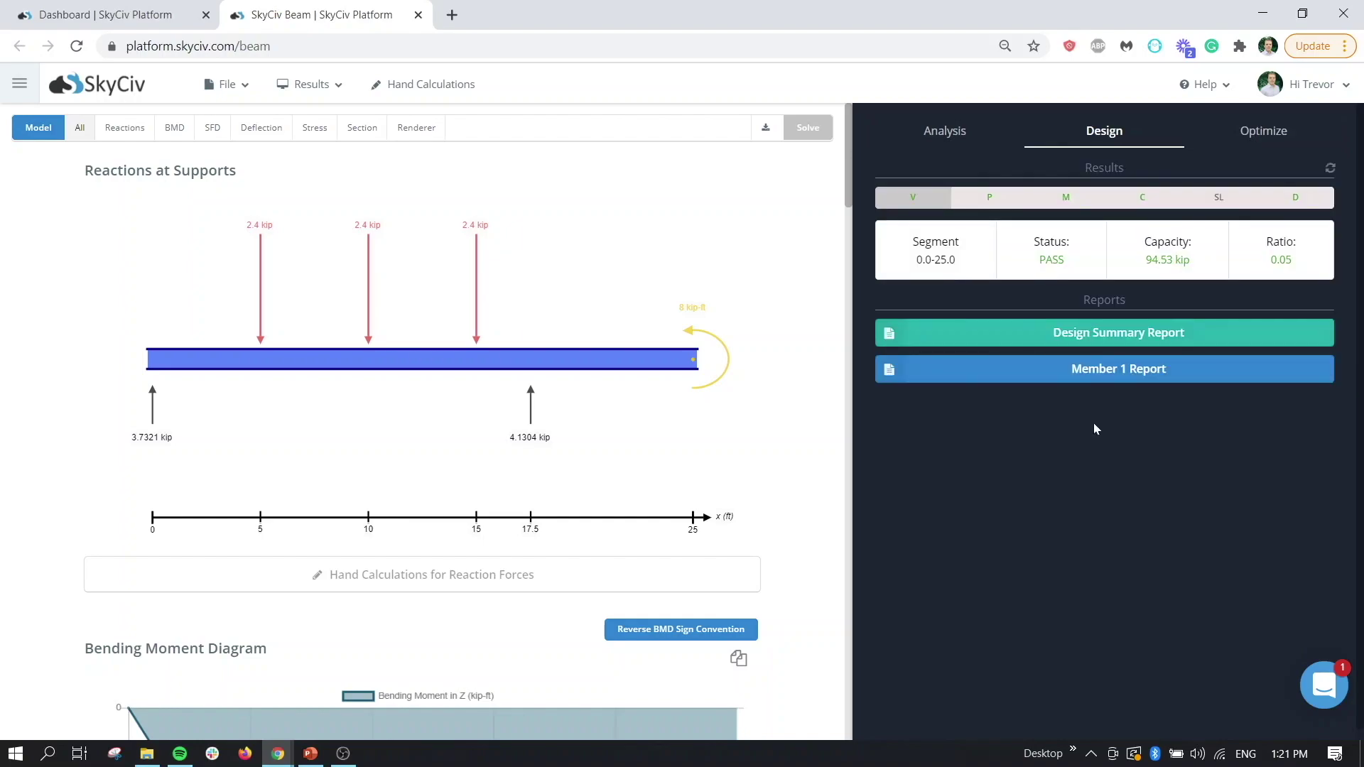
pyautogui.click(988, 198)
pyautogui.click(1070, 199)
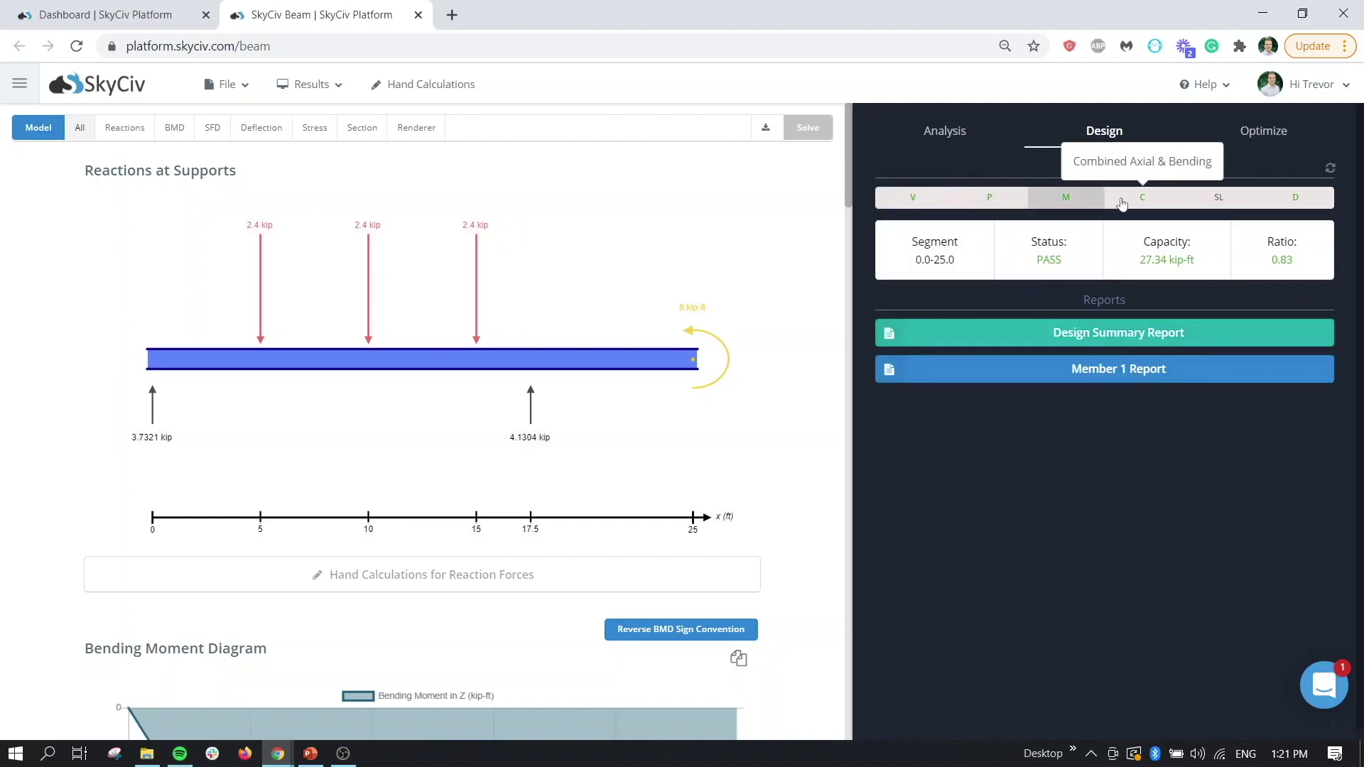
pyautogui.click(1122, 202)
pyautogui.click(1218, 198)
pyautogui.click(1296, 199)
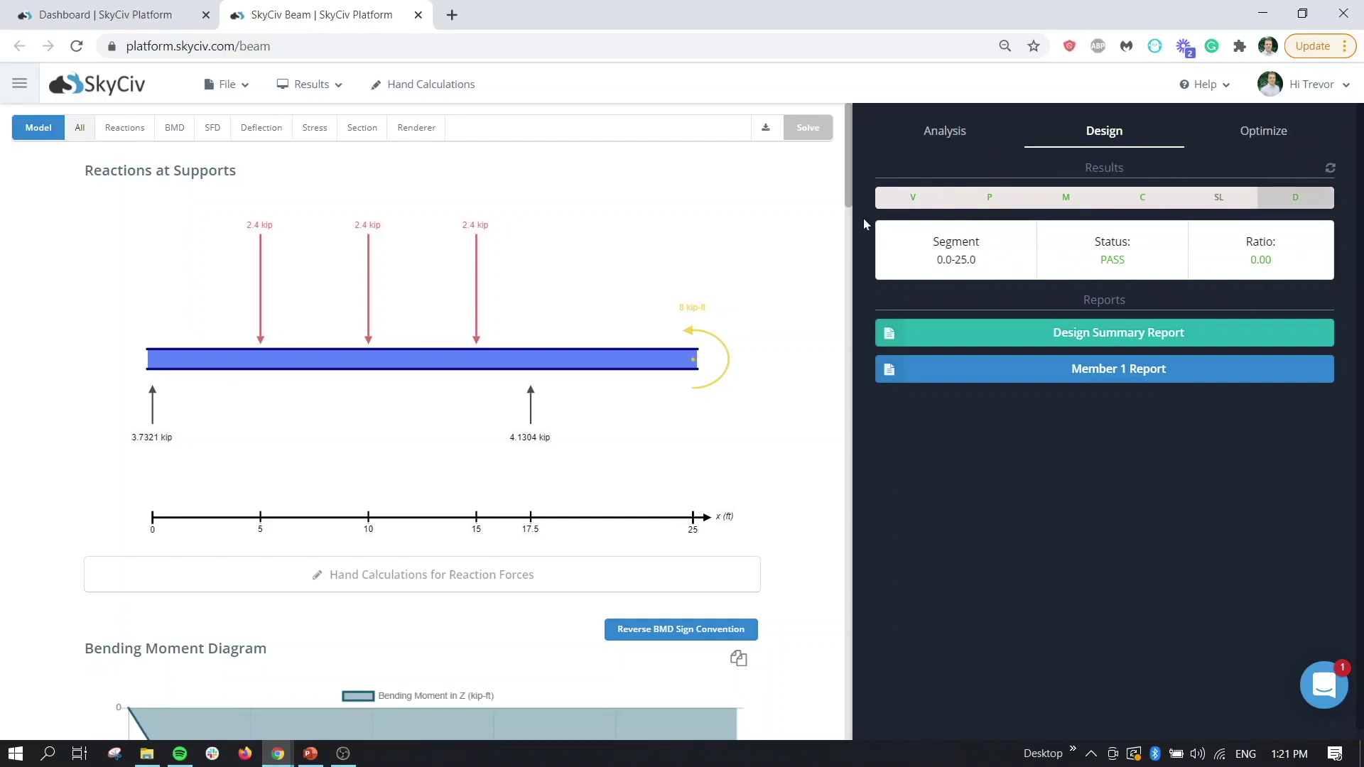
pyautogui.click(906, 201)
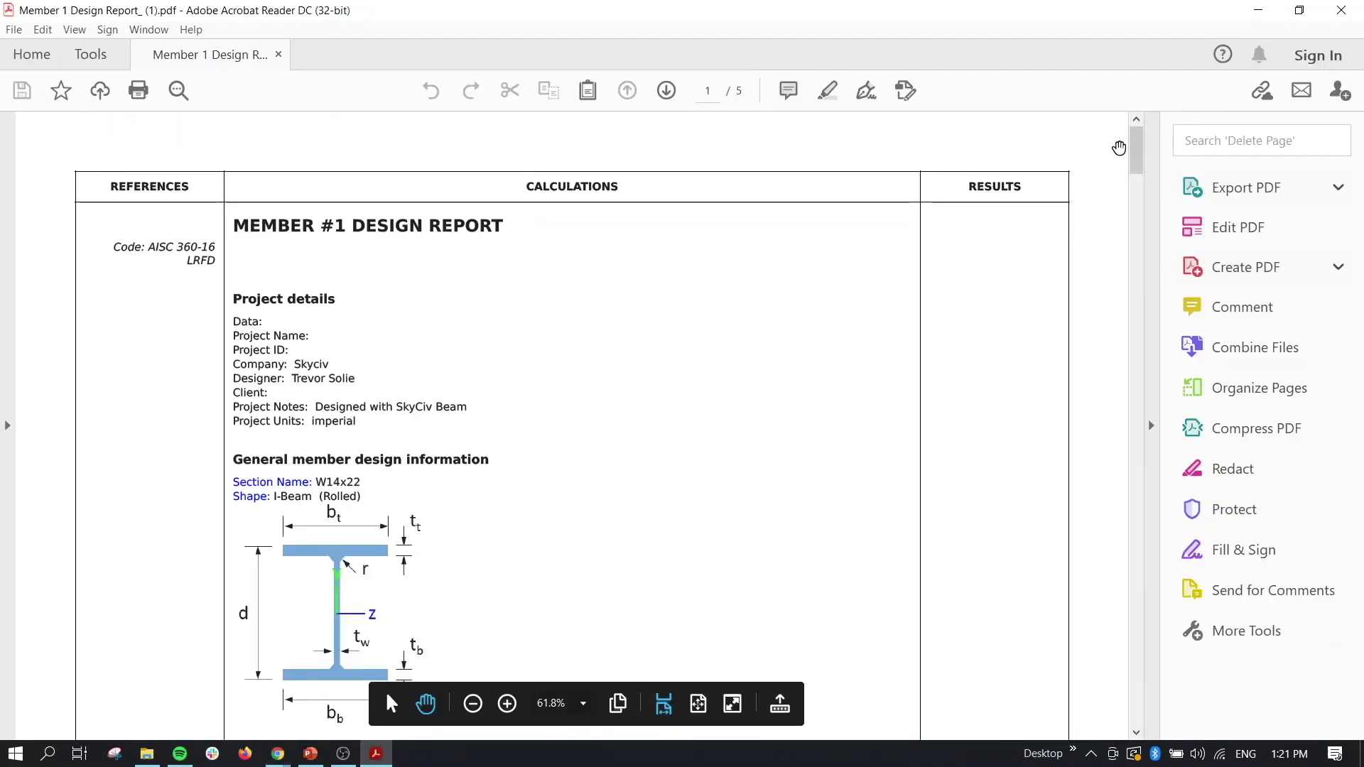
# Scroll the Member 1 Design Report to page 2, then close Acrobat Reader.
pyautogui.moveTo(1139, 146); pyautogui.dragTo(1141, 369)
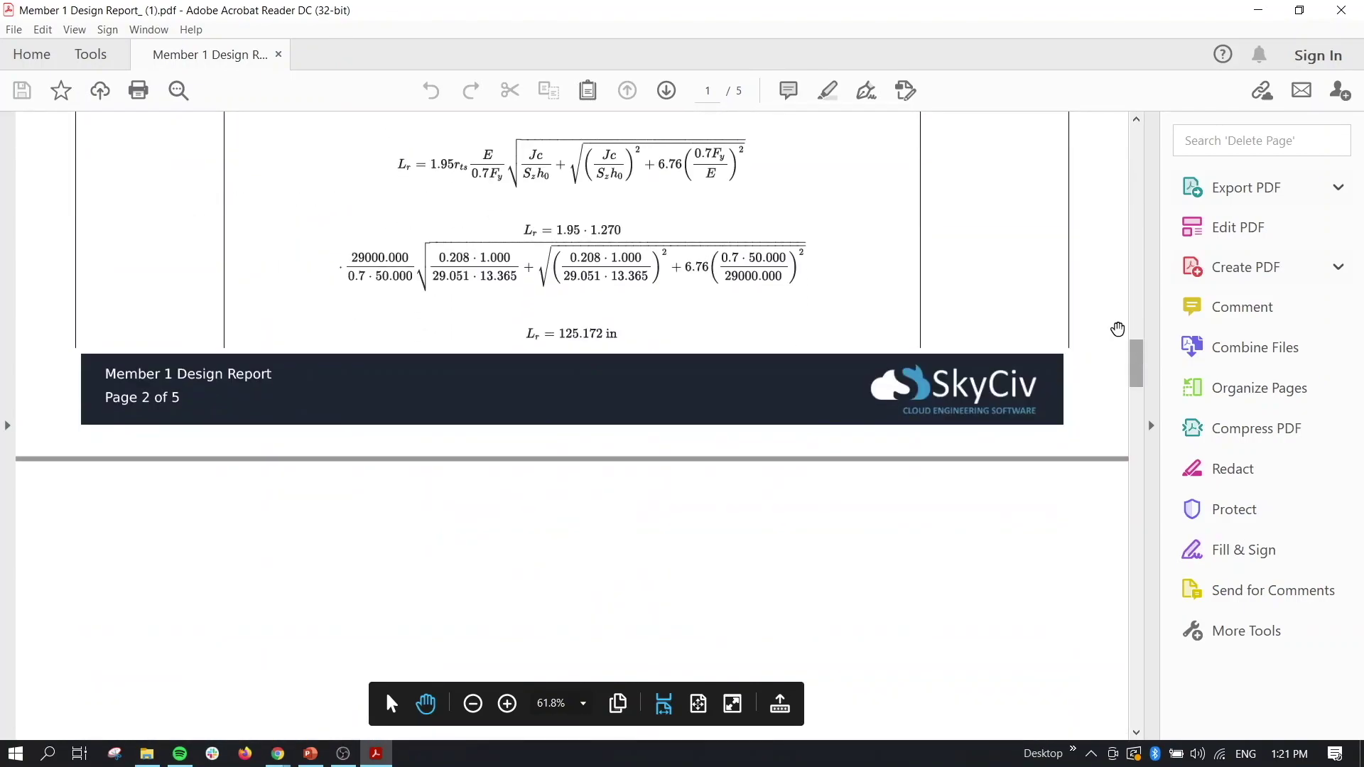
pyautogui.click(1341, 10)
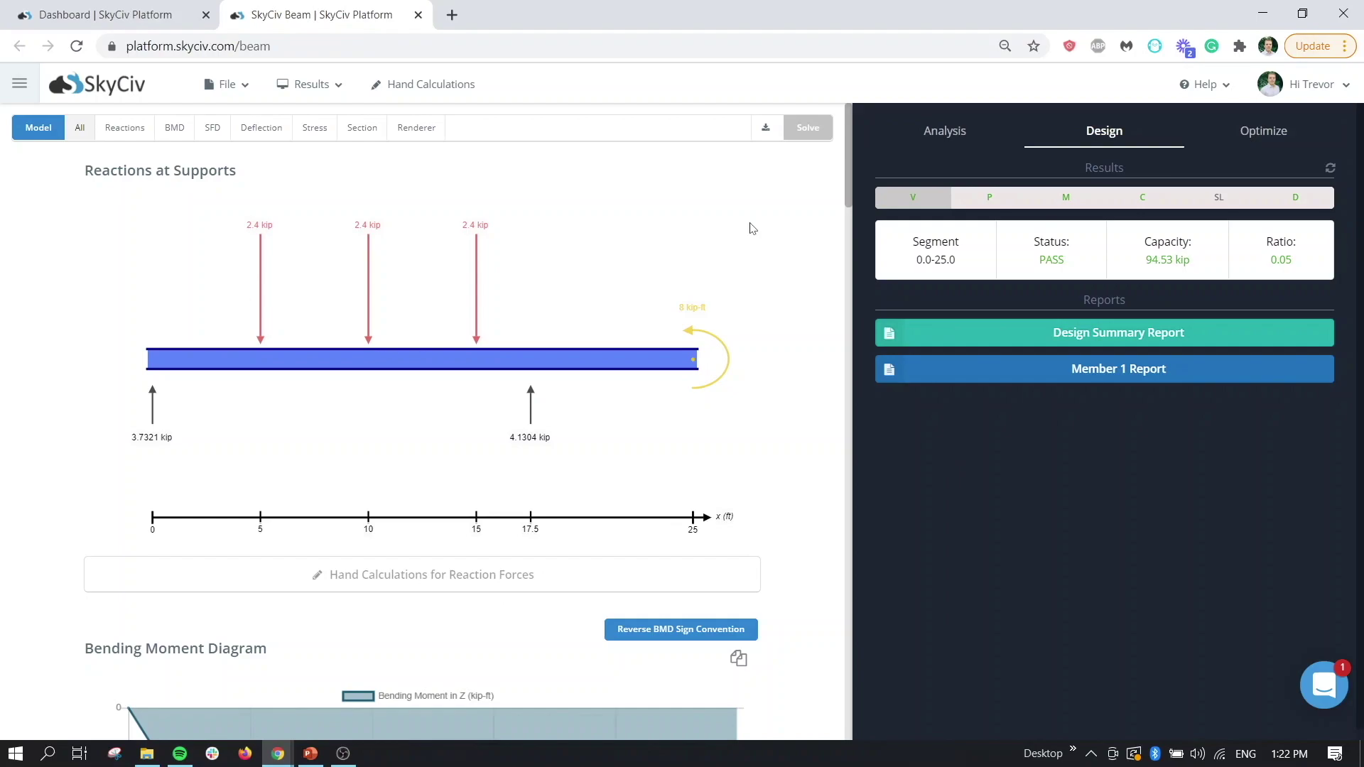